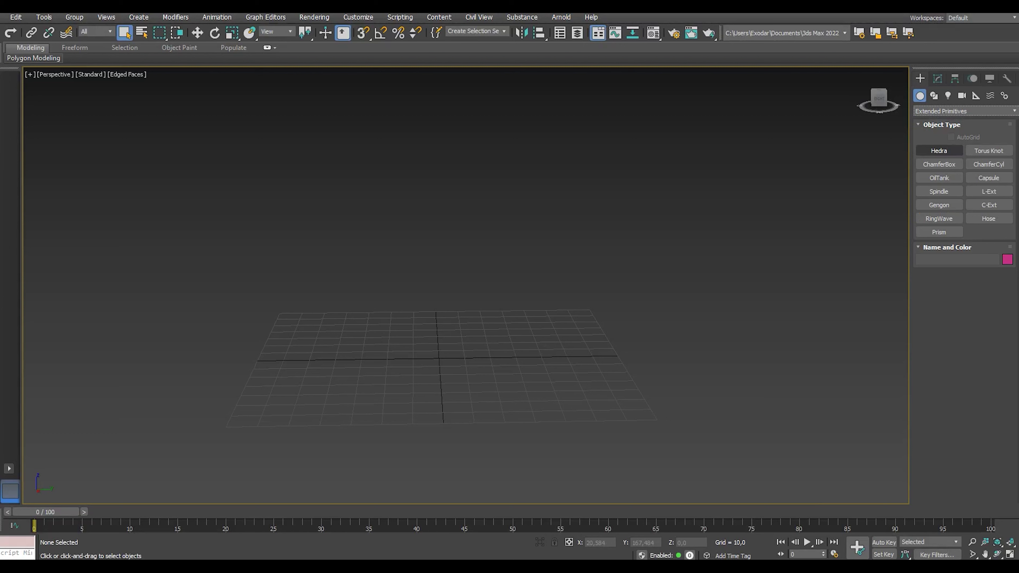
# Create a capsule primitive with a radius of about 13.2 and height of about 59.5, and raise it above the grid.
pyautogui.click(989, 178)
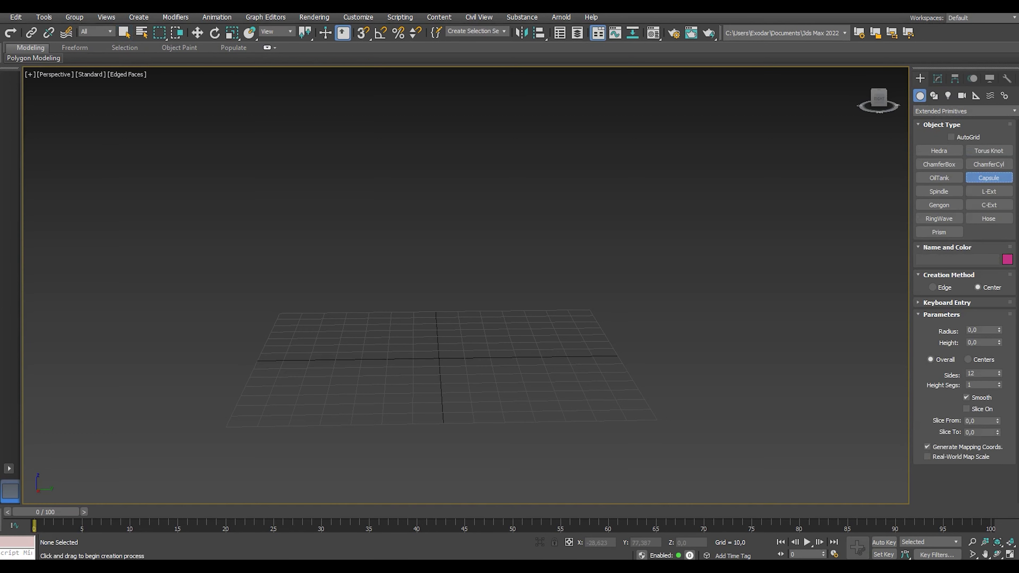
pyautogui.moveTo(442, 356); pyautogui.dragTo(471, 357)
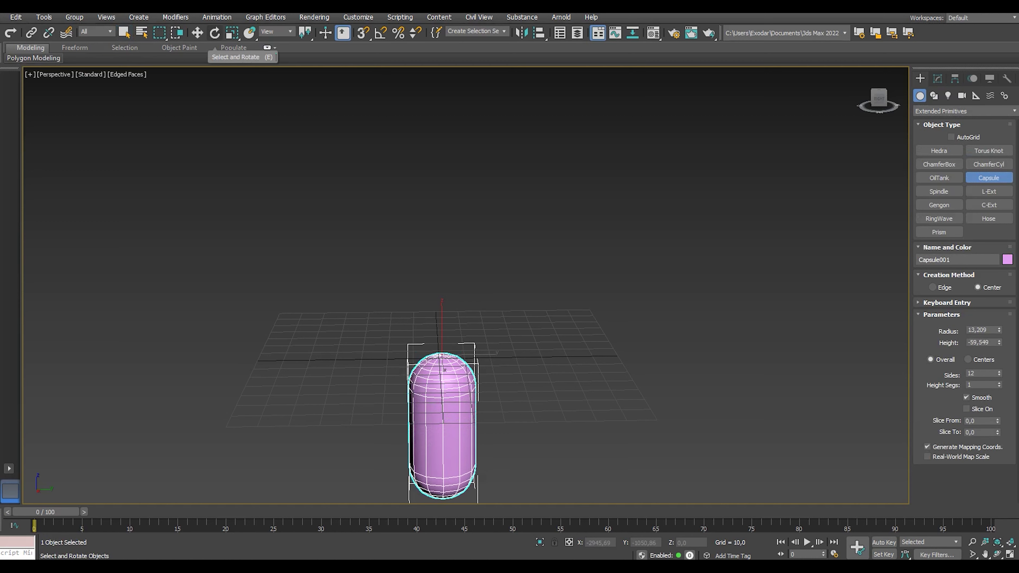
pyautogui.click(197, 32)
pyautogui.moveTo(443, 368); pyautogui.dragTo(442, 228)
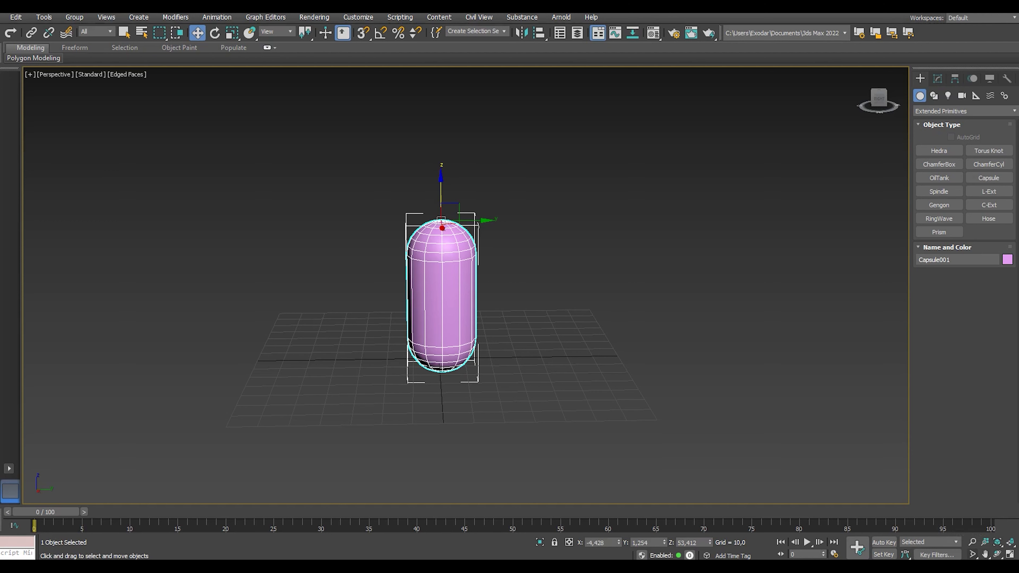
# Convert the capsule to an Editable Poly.
pyautogui.hotkey('alt', 'w')
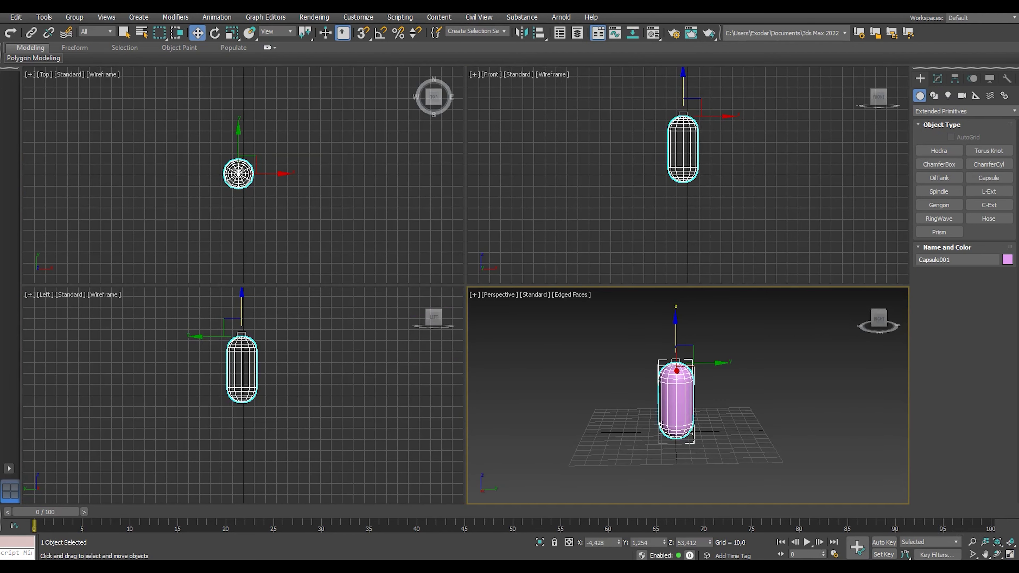
pyautogui.rightClick(238, 173)
pyautogui.rightClick(238, 173)
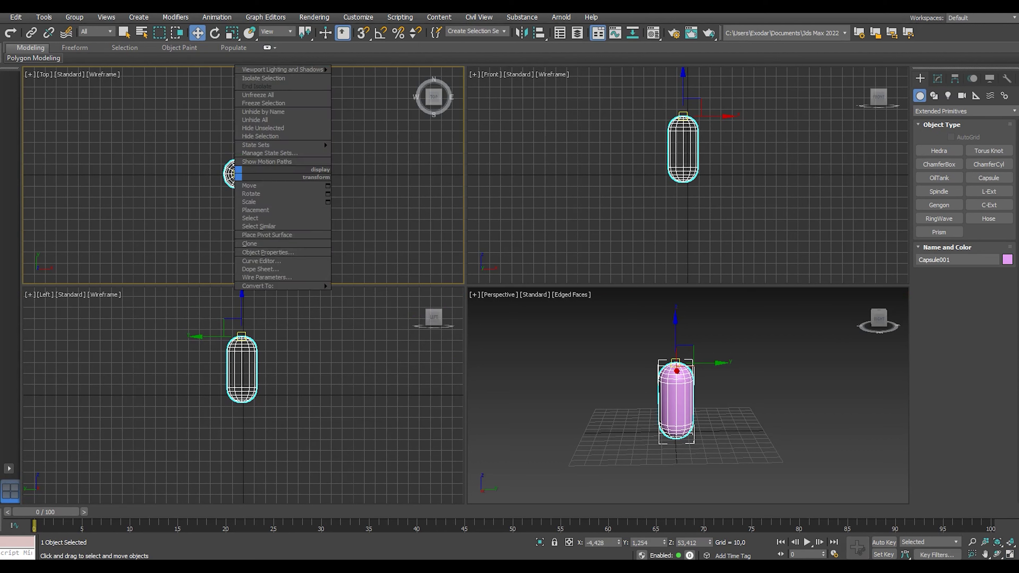
pyautogui.moveTo(280, 286)
pyautogui.click(370, 293)
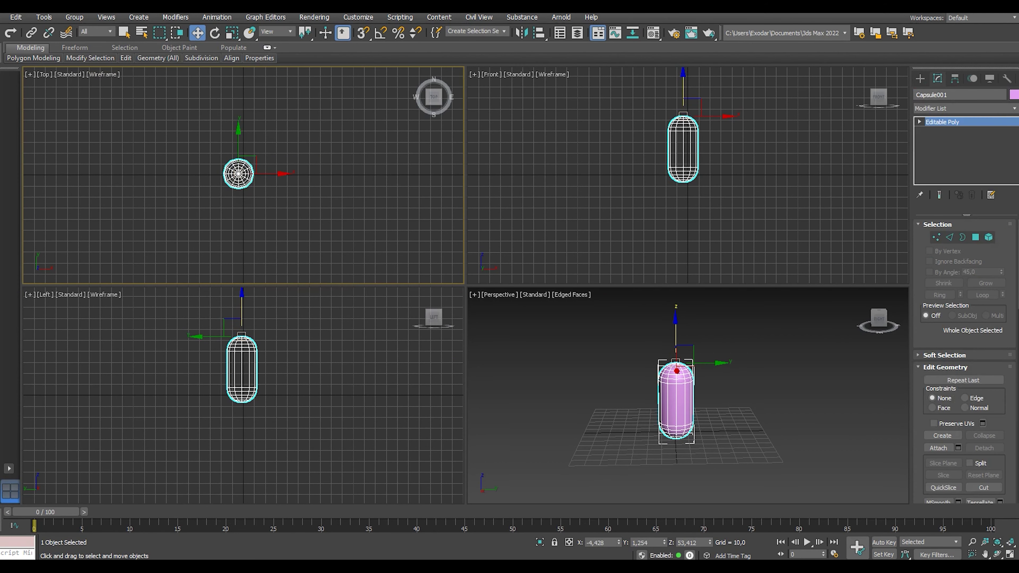
pyautogui.moveTo(157, 58)
pyautogui.moveTo(126, 58)
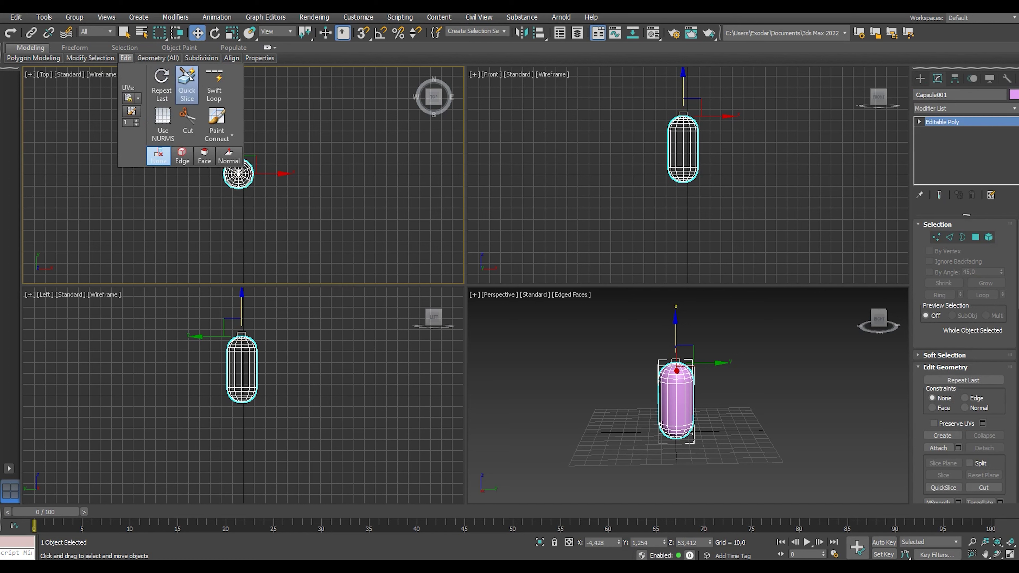
pyautogui.hotkey('ctrl', 'shift', 'q')
pyautogui.scroll(3, 247, 179)
pyautogui.scroll(3, 239, 163)
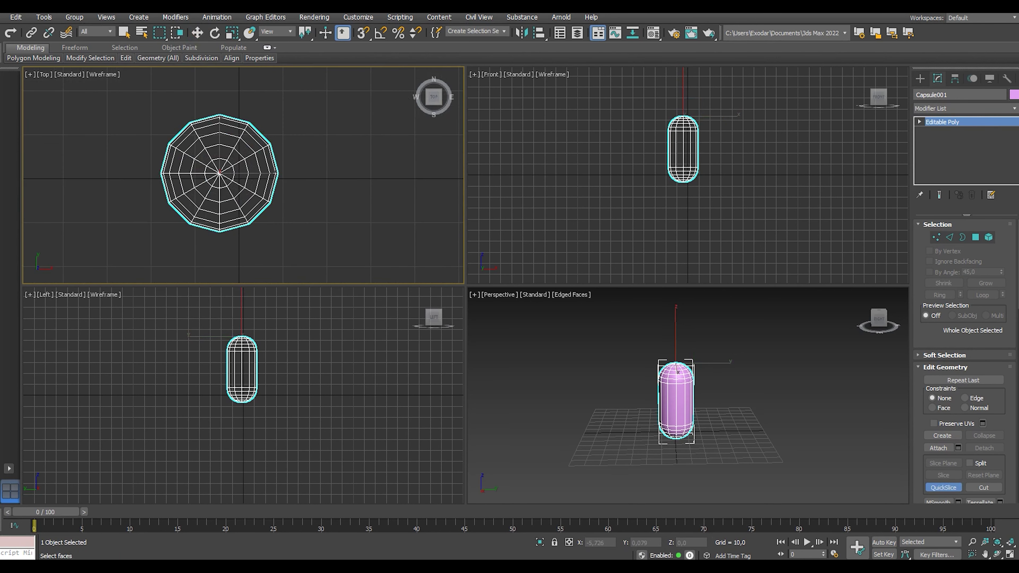
pyautogui.press('2')
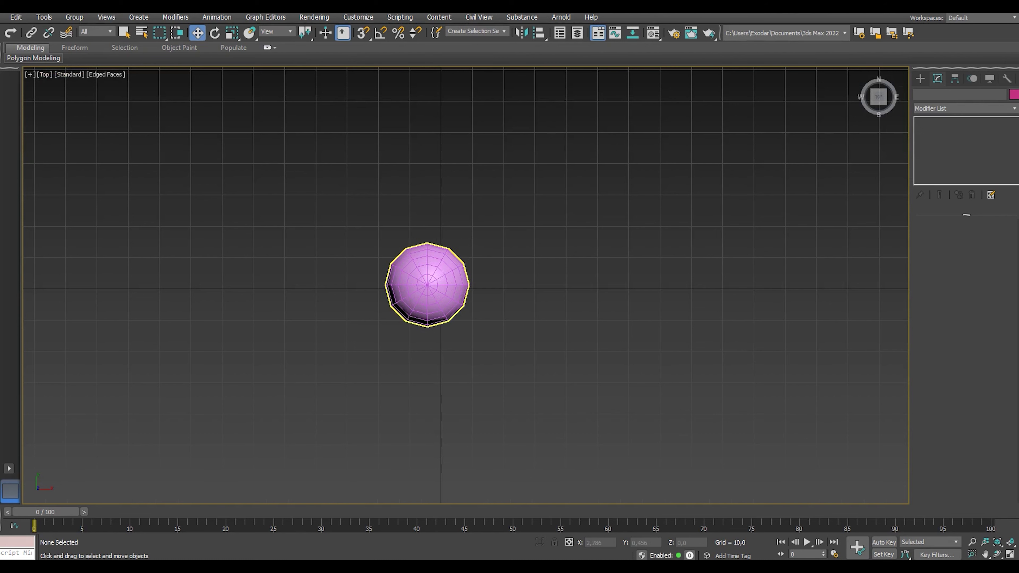
# In the top view, select all polygons in the front half of the capsule and delete them.
pyautogui.click(421, 281)
pyautogui.press('4')
pyautogui.moveTo(518, 365); pyautogui.dragTo(309, 331)
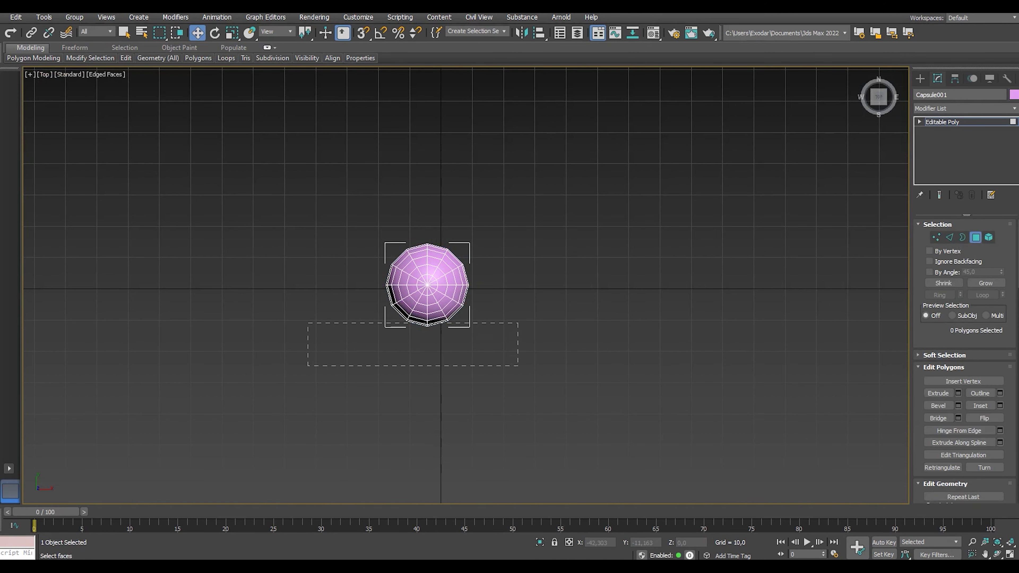
pyautogui.moveTo(308, 289); pyautogui.dragTo(308, 288)
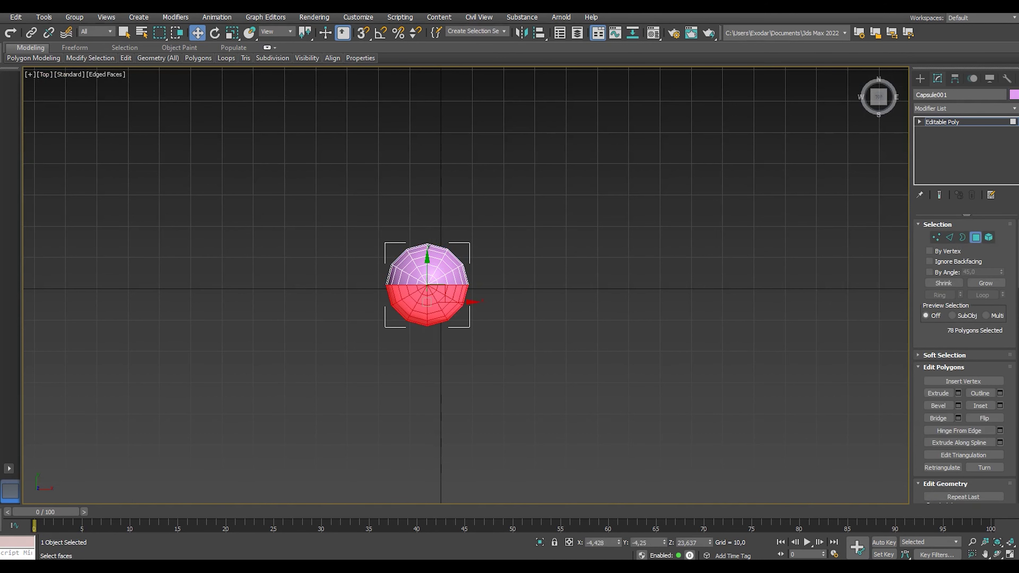
pyautogui.press('Delete')
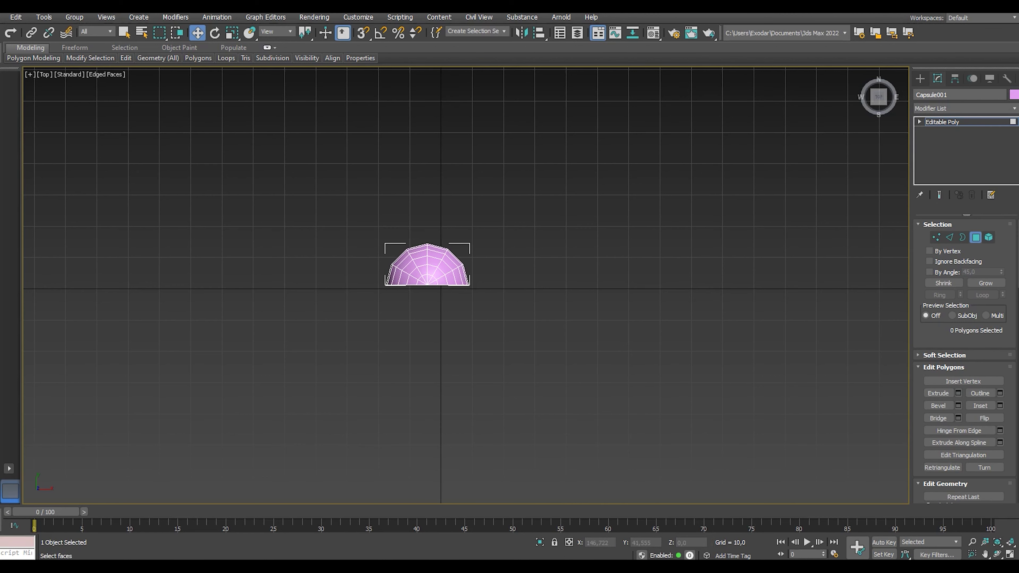
pyautogui.press('4')
# Delete the polygons of the half capsule's rounded bottom cap, leaving the straight body and domed top.
pyautogui.press('p')
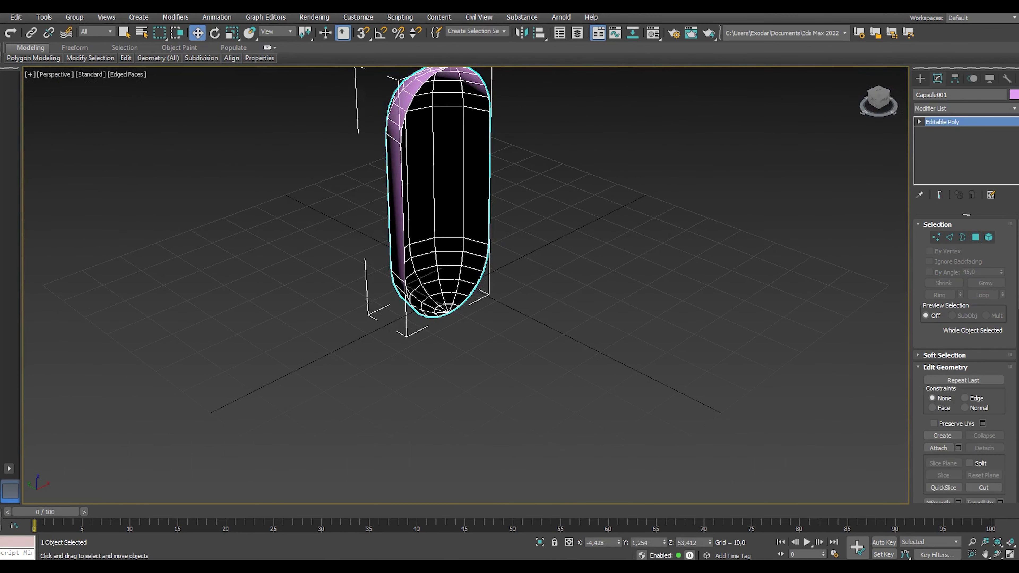
pyautogui.click(878, 104)
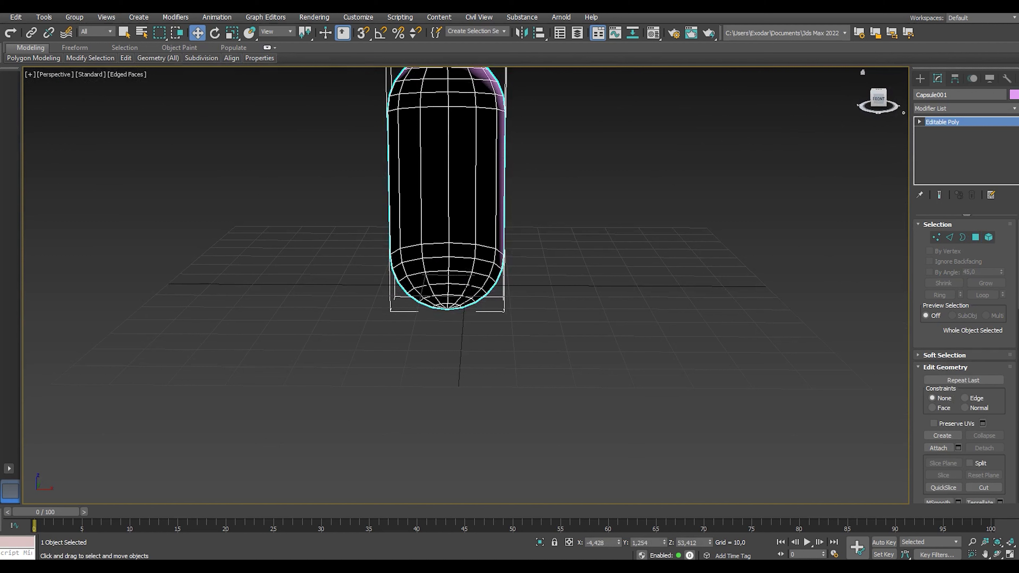
pyautogui.press('4')
pyautogui.moveTo(565, 299); pyautogui.dragTo(566, 255)
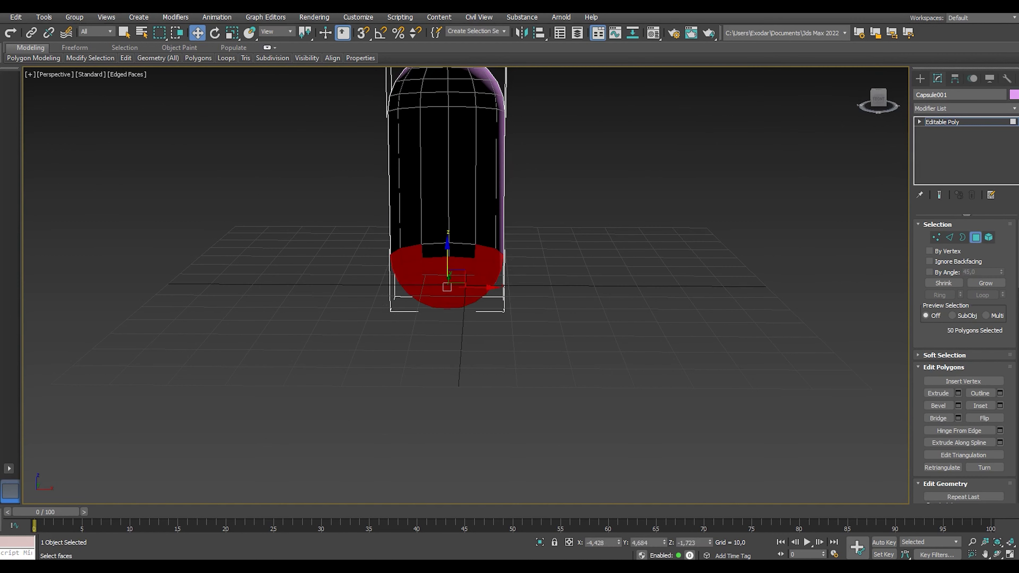
pyautogui.keyDown('ctrl'); pyautogui.click(435, 251); pyautogui.keyUp('ctrl')
pyautogui.keyDown('ctrl'); pyautogui.click(461, 249); pyautogui.keyUp('ctrl')
pyautogui.press('Delete')
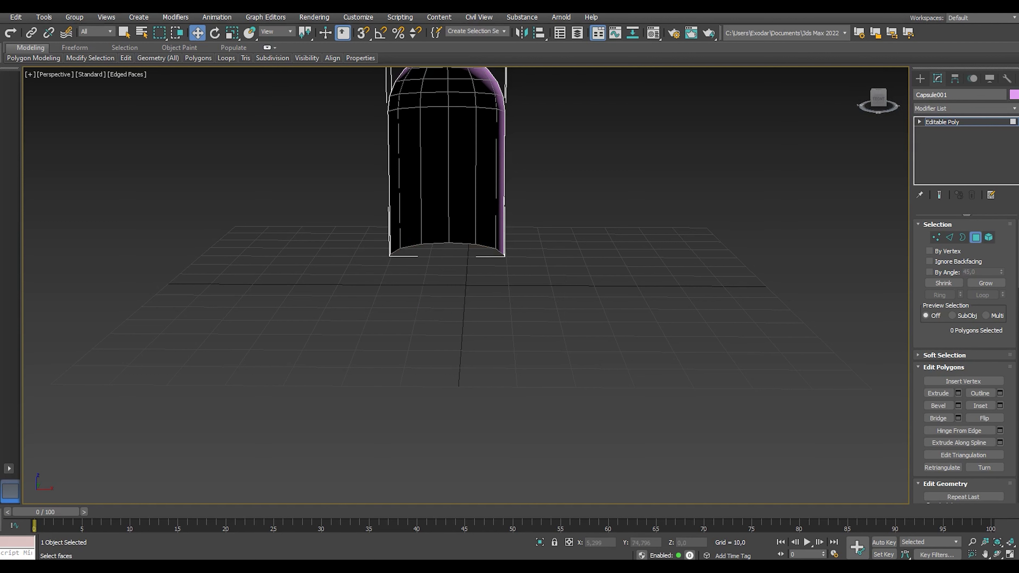
# Apply a Shell modifier to the half capsule with an outer amount of 0.59.
pyautogui.moveTo(462, 250); pyautogui.dragTo(462, 341, button='middle')
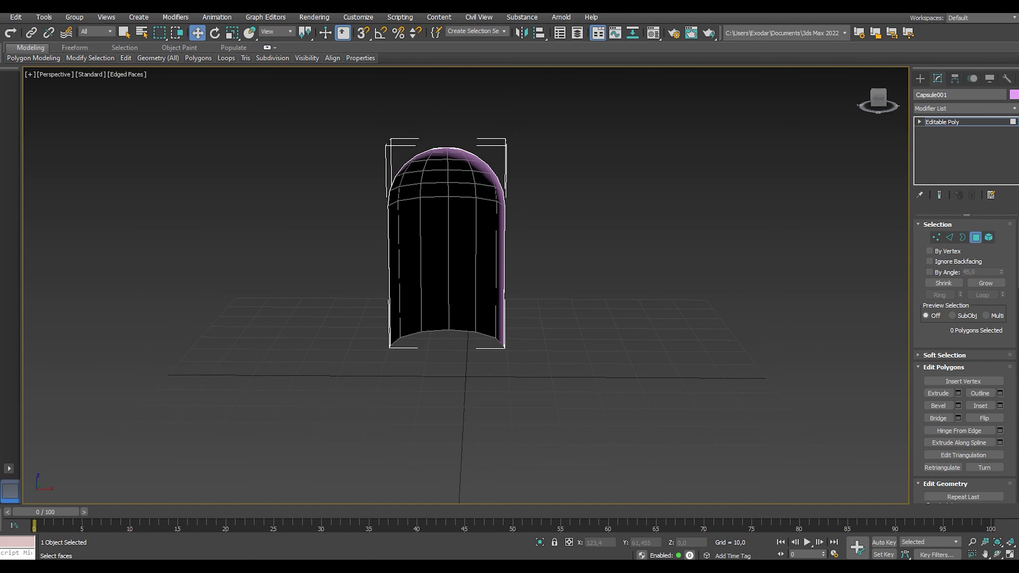
pyautogui.click(963, 108)
pyautogui.scroll(-15, 963, 255)
pyautogui.scroll(-1, 944, 255)
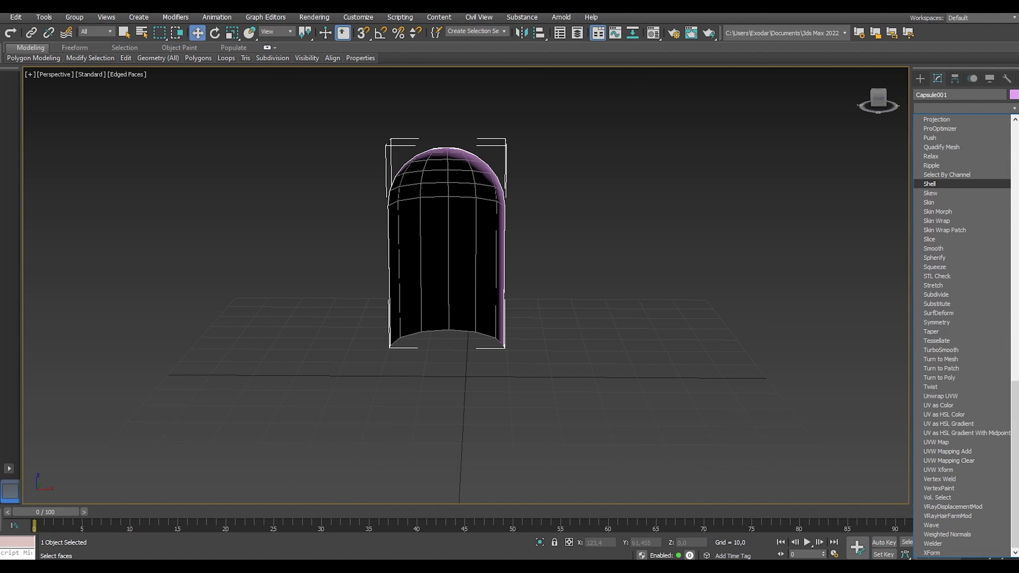
pyautogui.click(930, 183)
pyautogui.scroll(-3, 461, 153)
pyautogui.scroll(6, 462, 152)
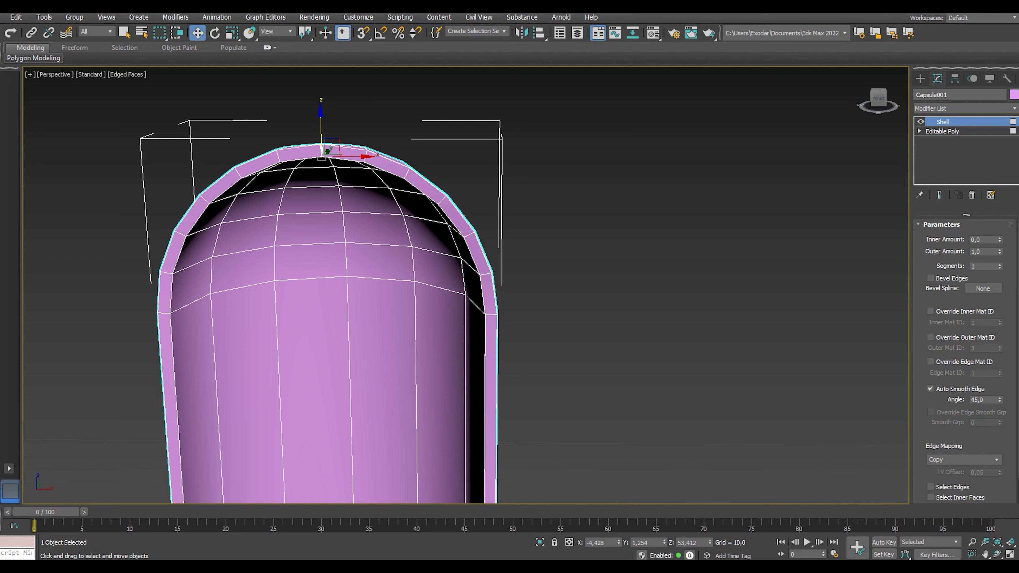
pyautogui.moveTo(1000, 250)
pyautogui.mouseDown()
pyautogui.moveTo(1000, 281)
pyautogui.moveTo(999, 240)
pyautogui.mouseUp()
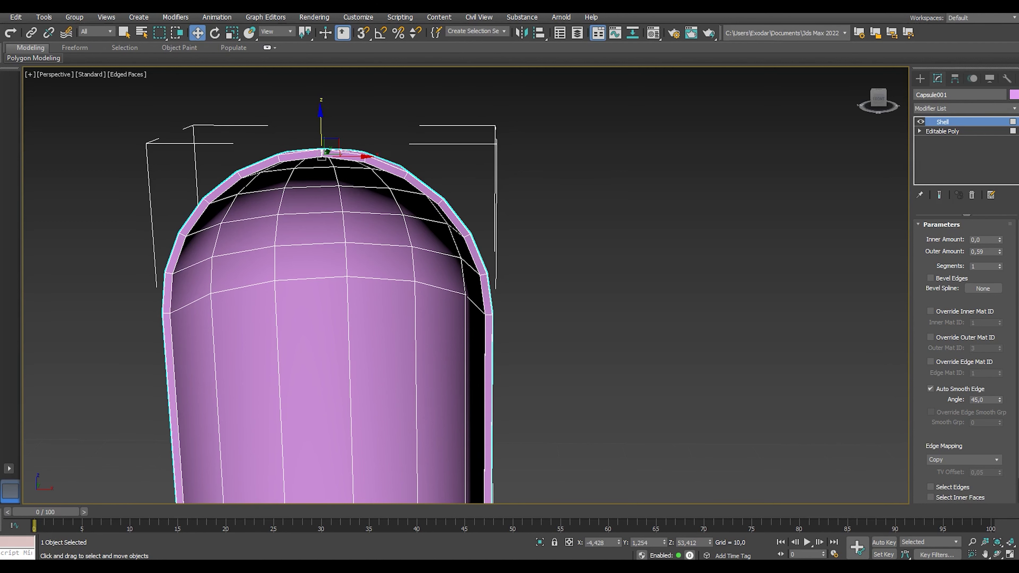
# Collapse the half capsule's whole modifier stack and accept the collapse.
pyautogui.rightClick(943, 122)
pyautogui.click(891, 230)
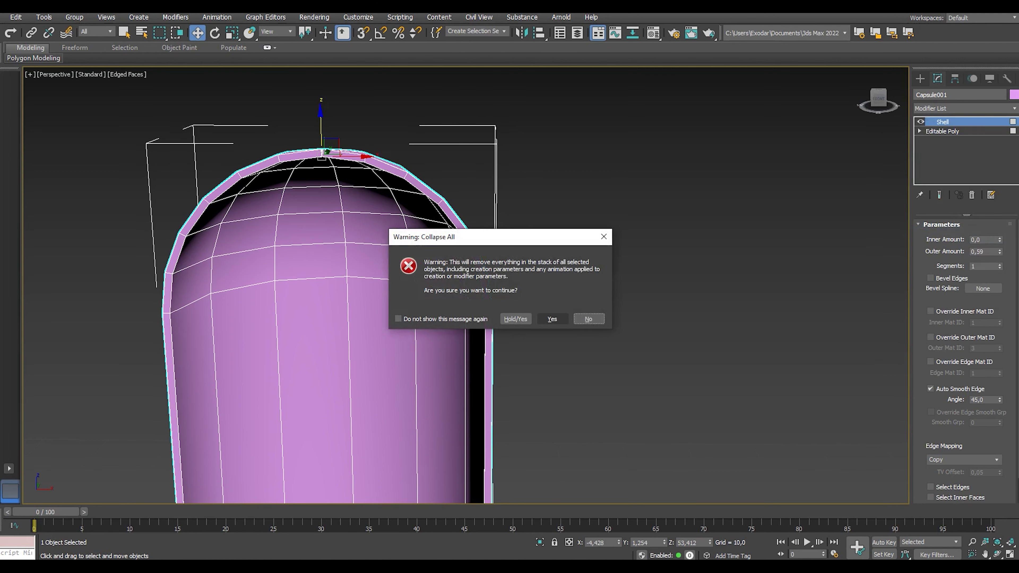
pyautogui.press('y')
# Create a thin standard box across the half capsule's open face, about 1.36 long, 28.1 wide and 41.3 high.
pyautogui.hotkey('alt', 'w')
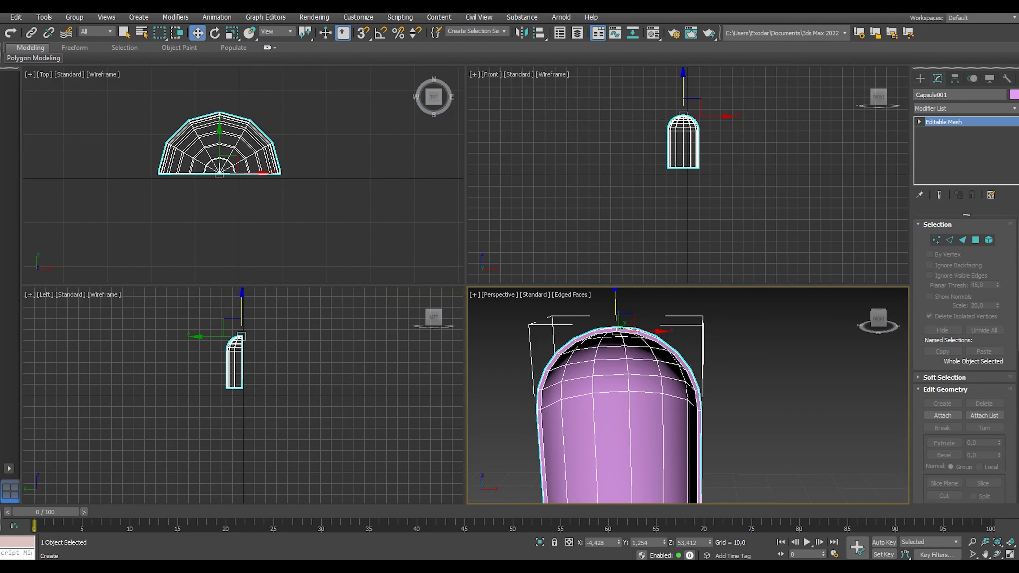
pyautogui.click(920, 78)
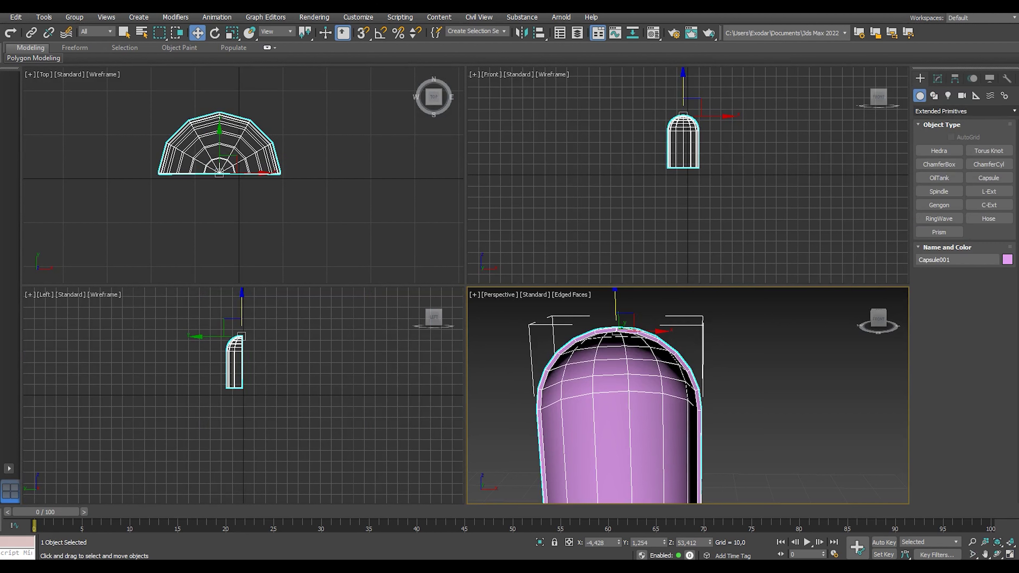
pyautogui.click(965, 111)
pyautogui.click(955, 121)
pyautogui.click(939, 151)
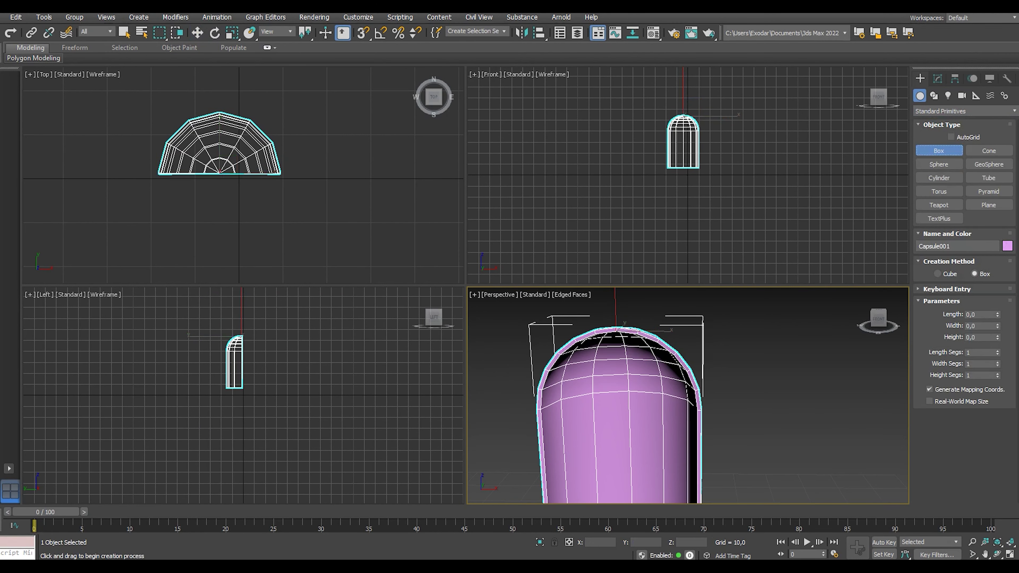
pyautogui.moveTo(157, 174); pyautogui.dragTo(282, 181)
pyautogui.click(282, 137)
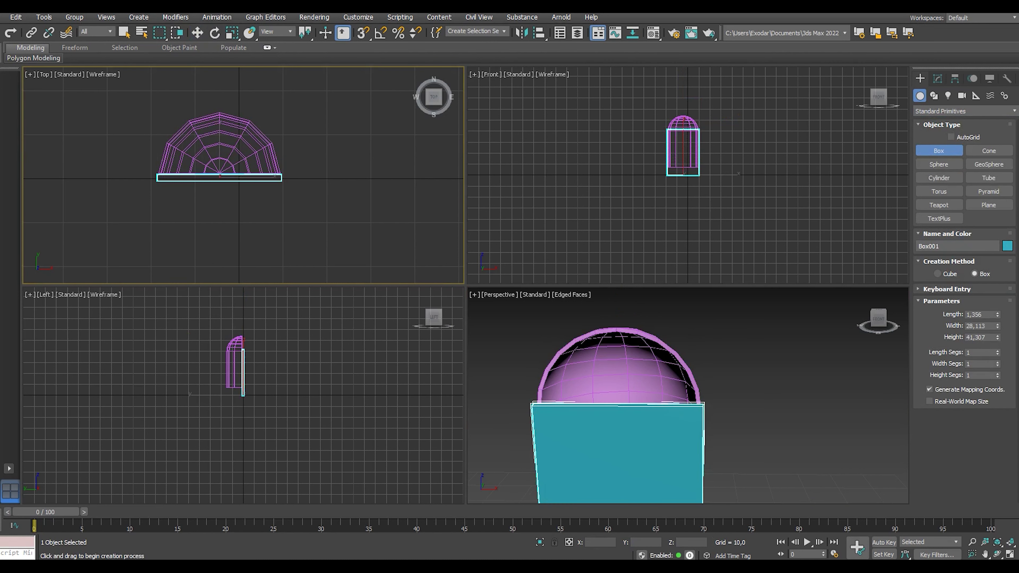
# Move the box back into the half capsule's open edge and up to its base, at about Y 3.04 and Z 8.19.
pyautogui.press('w')
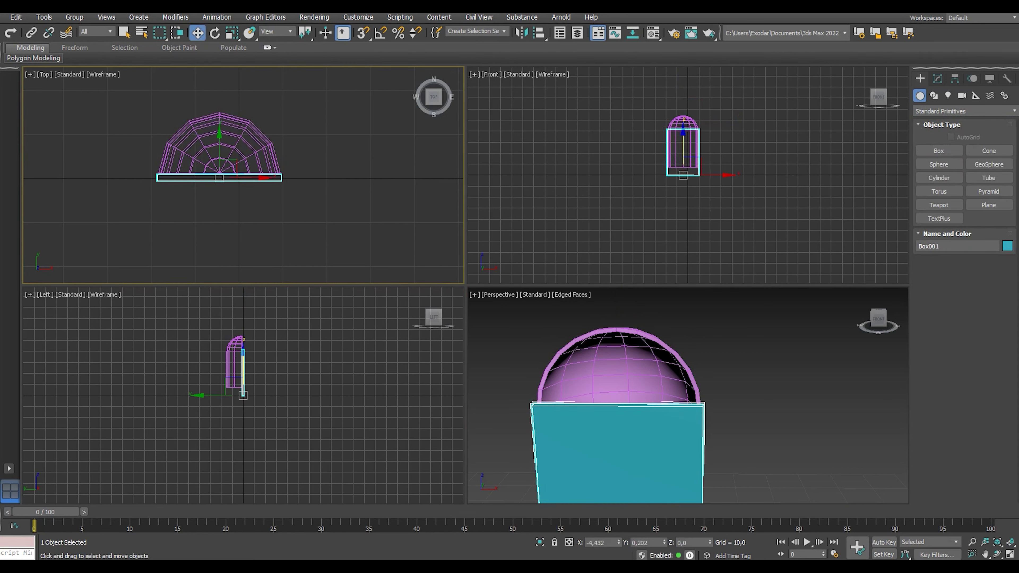
pyautogui.hotkey('alt', 'w')
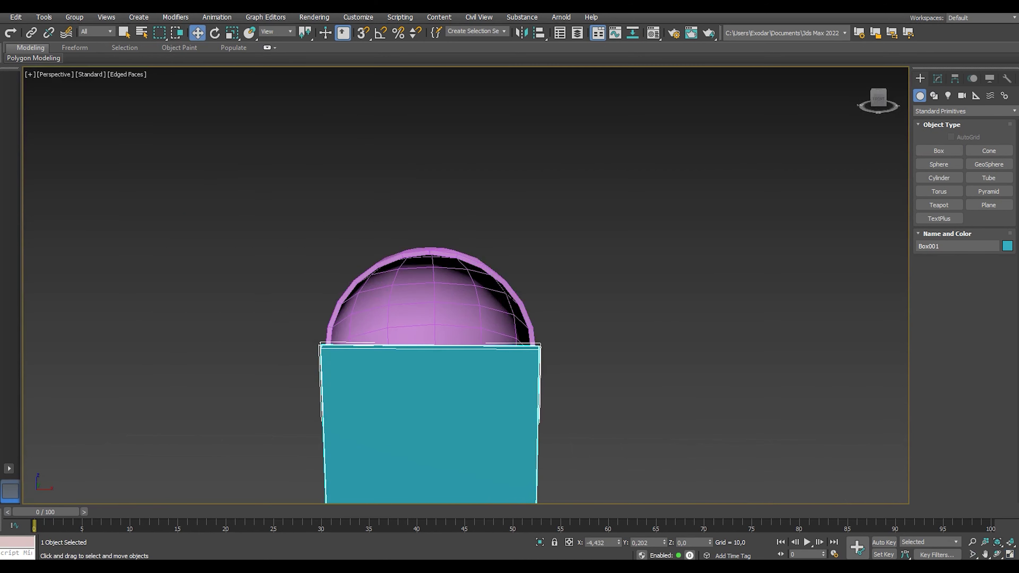
pyautogui.scroll(-5, 574, 402)
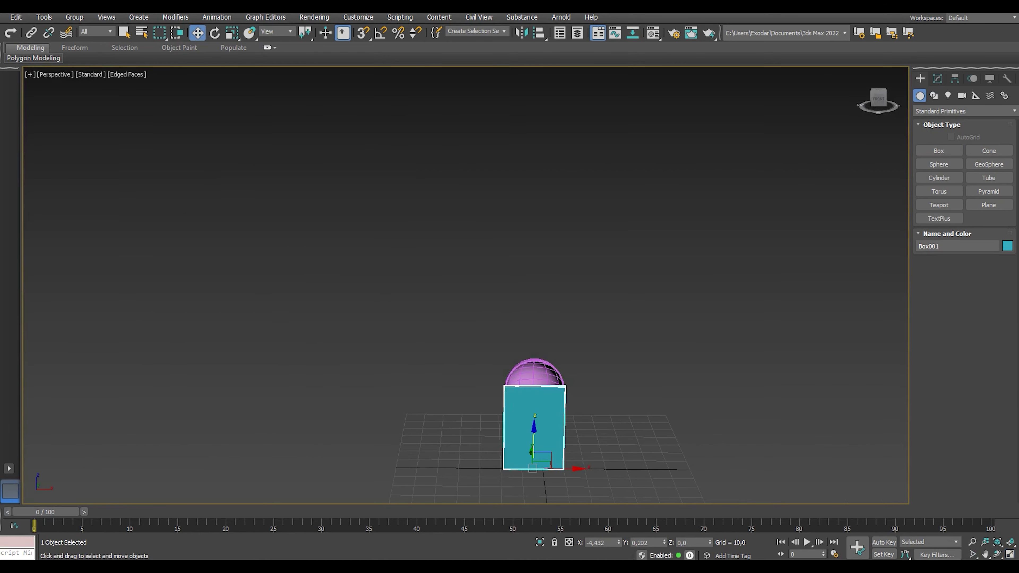
pyautogui.moveTo(879, 100); pyautogui.dragTo(870, 113)
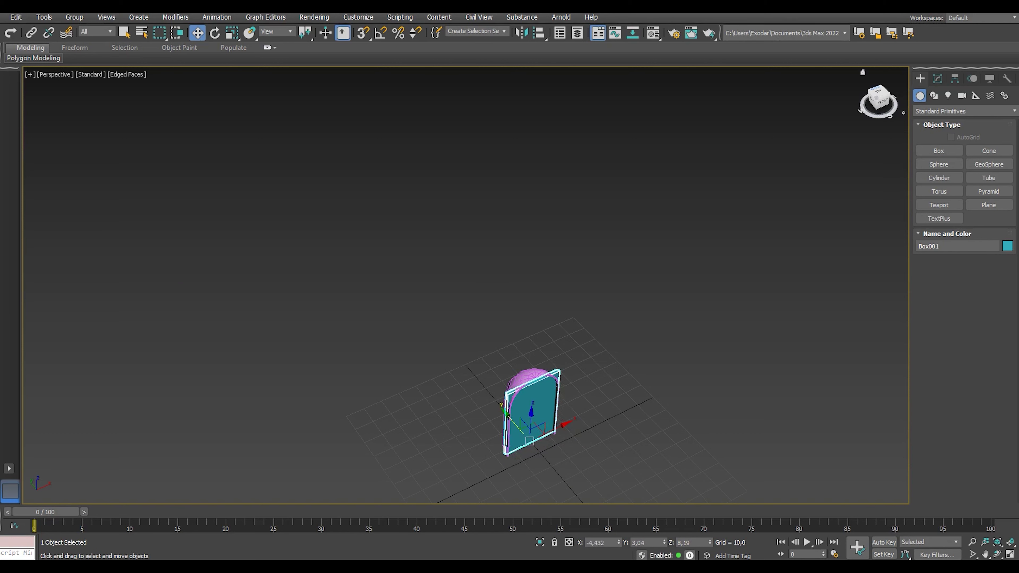
pyautogui.click(875, 105)
# Convert the box to an Editable Poly and raise its top vertices above the arch to a Z of about 64.3.
pyautogui.rightClick(520, 382)
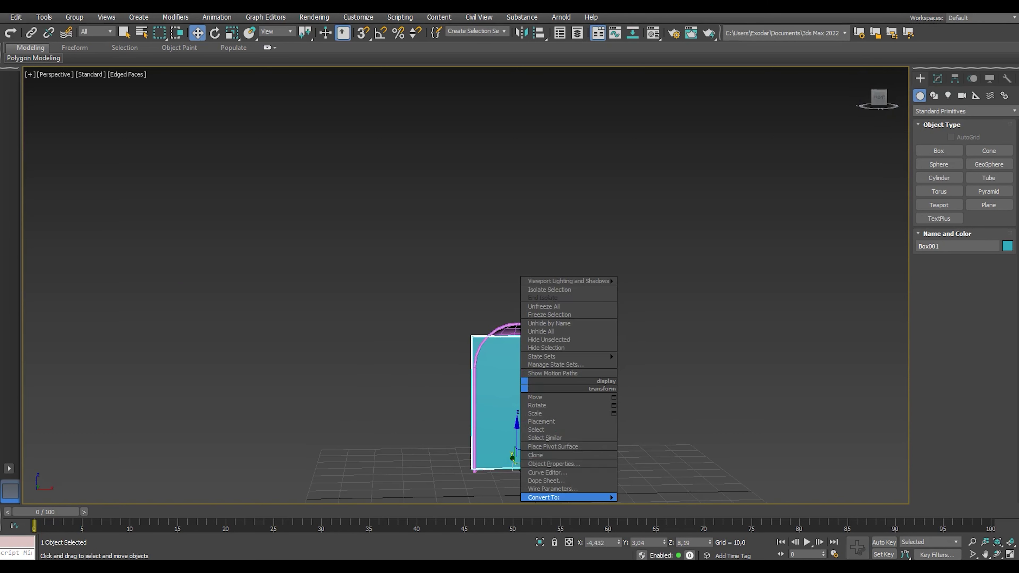
pyautogui.moveTo(562, 497)
pyautogui.click(658, 505)
pyautogui.press('1')
pyautogui.moveTo(353, 255); pyautogui.dragTo(623, 353)
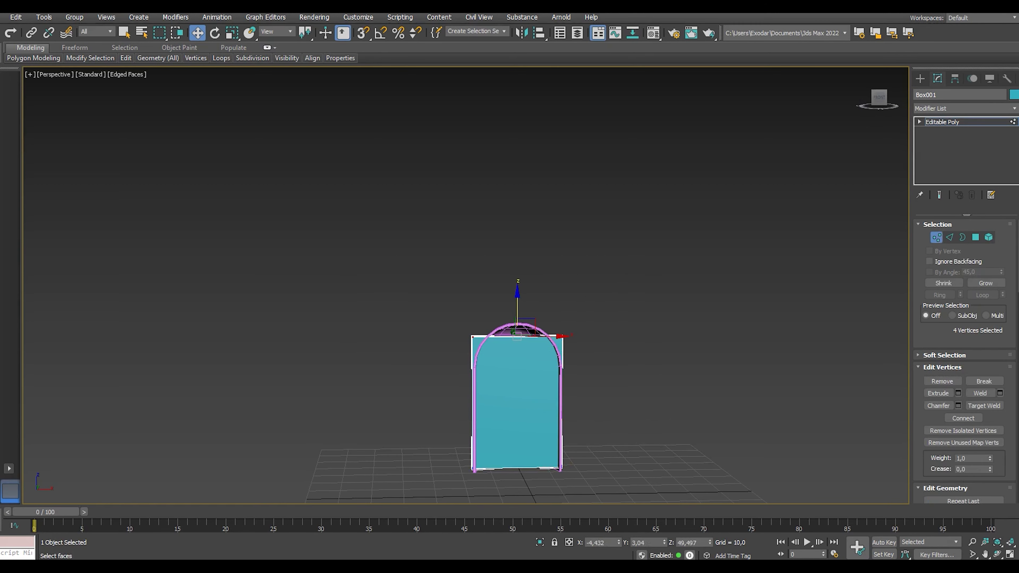
pyautogui.moveTo(518, 305); pyautogui.dragTo(518, 258)
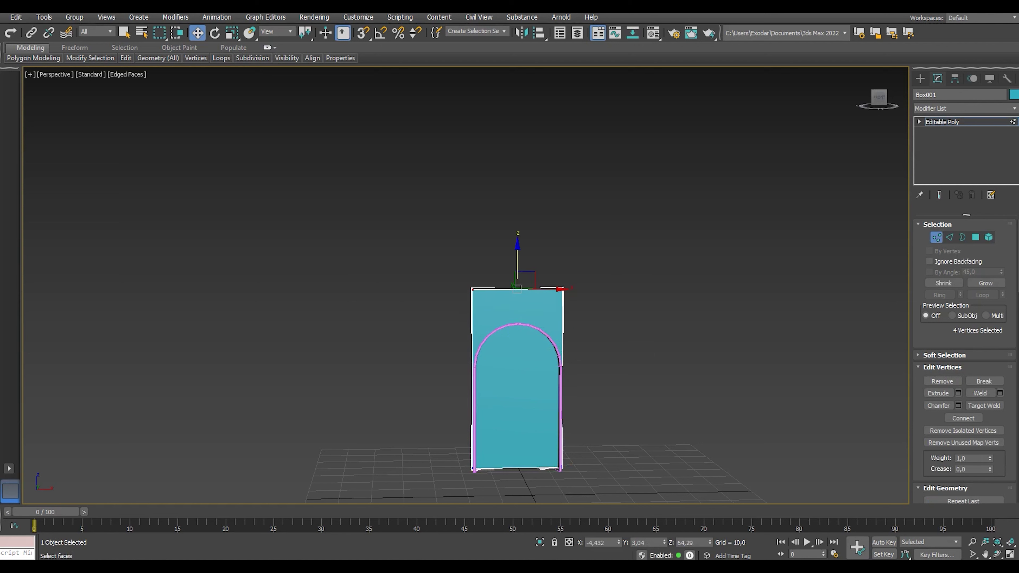
# Move the box's left and right side vertices outward past the arch, and switch the box to polygon editing.
pyautogui.moveTo(433, 435); pyautogui.dragTo(480, 436)
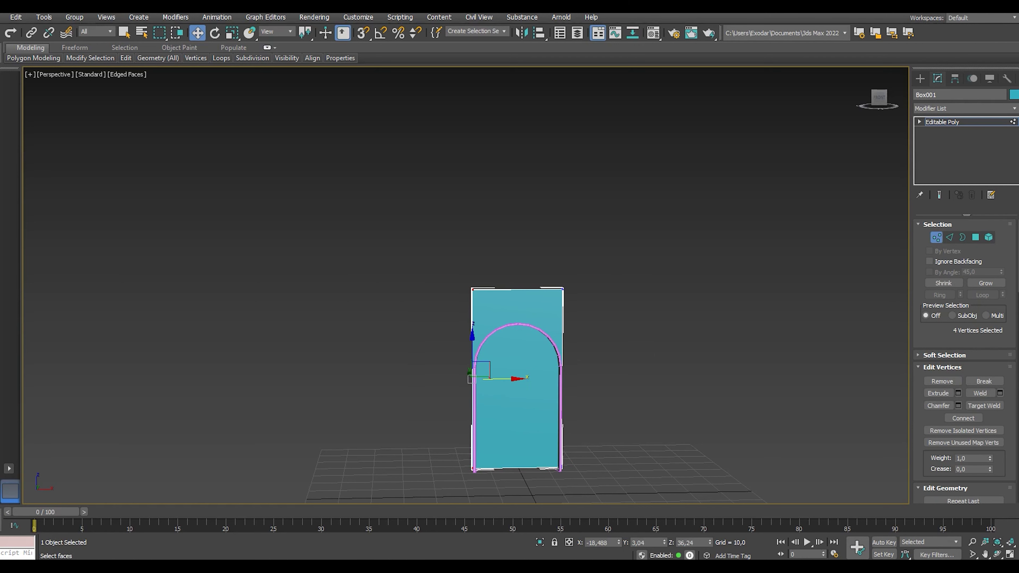
pyautogui.moveTo(501, 378); pyautogui.dragTo(465, 378)
pyautogui.moveTo(542, 435); pyautogui.dragTo(581, 435)
pyautogui.moveTo(555, 372); pyautogui.dragTo(586, 372)
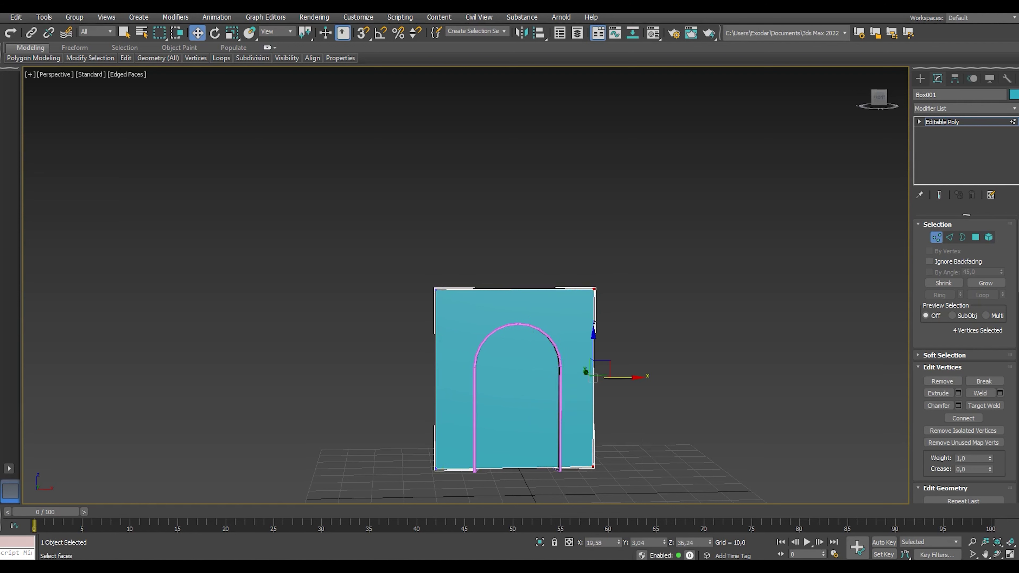
pyautogui.press('2')
pyautogui.press('4')
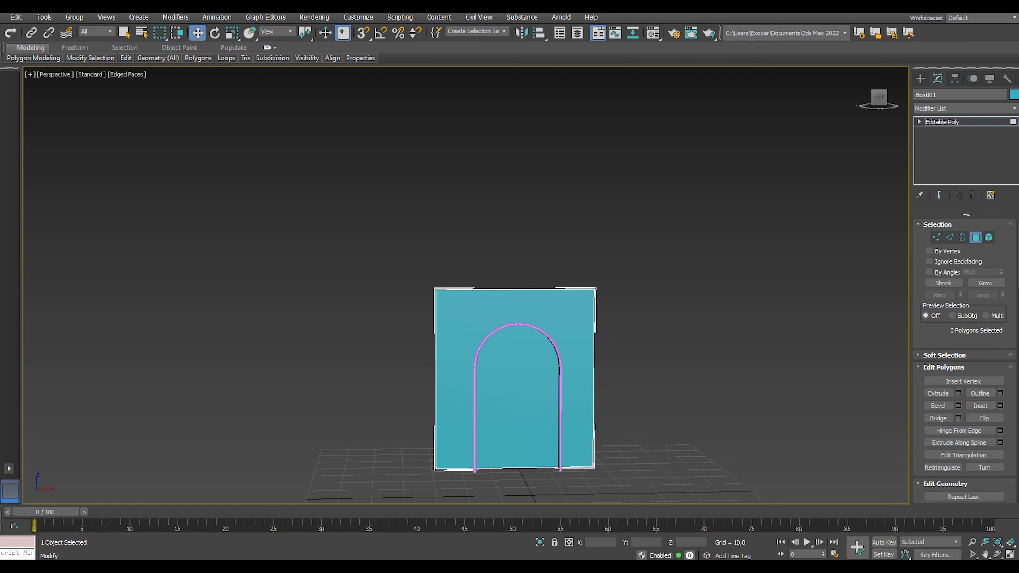
pyautogui.moveTo(878, 100)
pyautogui.mouseDown()
pyautogui.moveTo(898, 72)
pyautogui.moveTo(878, 116)
pyautogui.mouseUp()
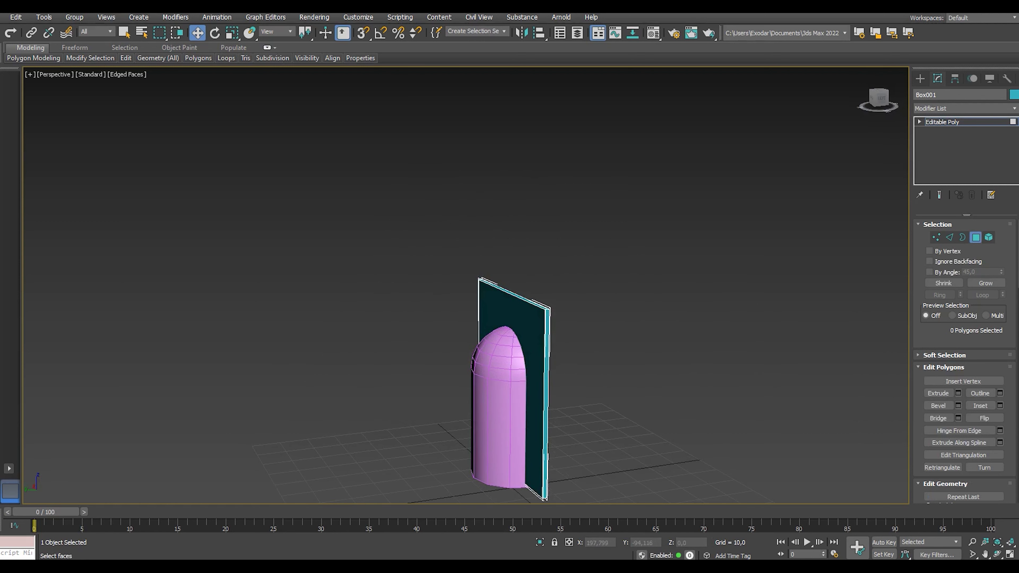
pyautogui.click(494, 374)
pyautogui.moveTo(506, 384); pyautogui.dragTo(466, 387)
pyautogui.press('4')
pyautogui.click(878, 98)
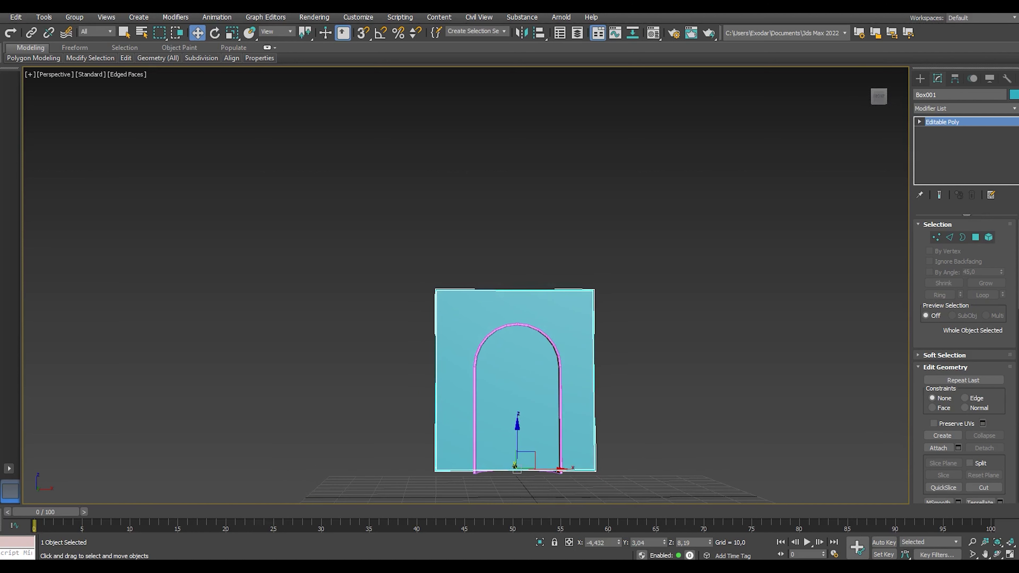
pyautogui.press('4')
pyautogui.hotkey('ctrl', 'a')
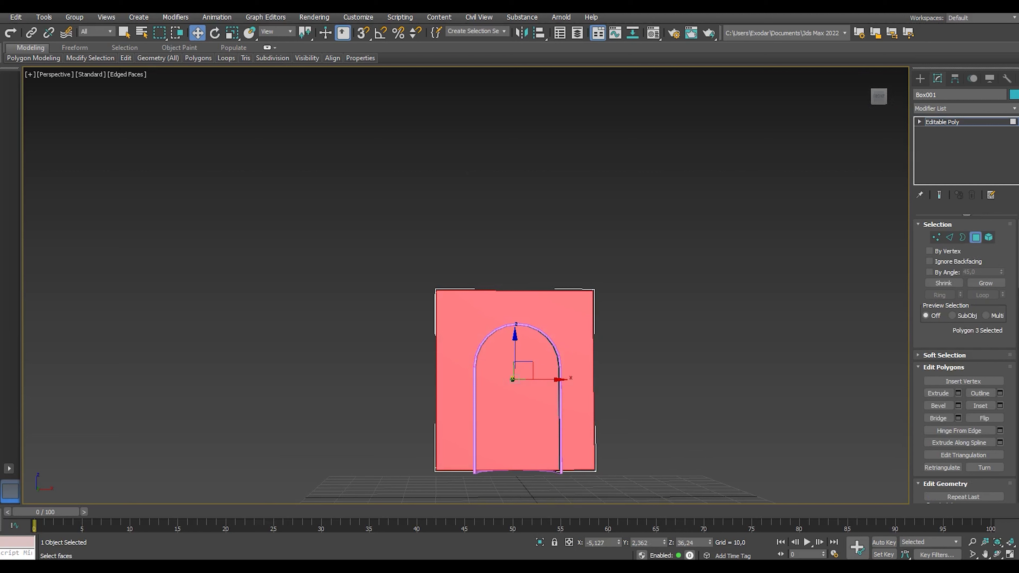
pyautogui.press('4')
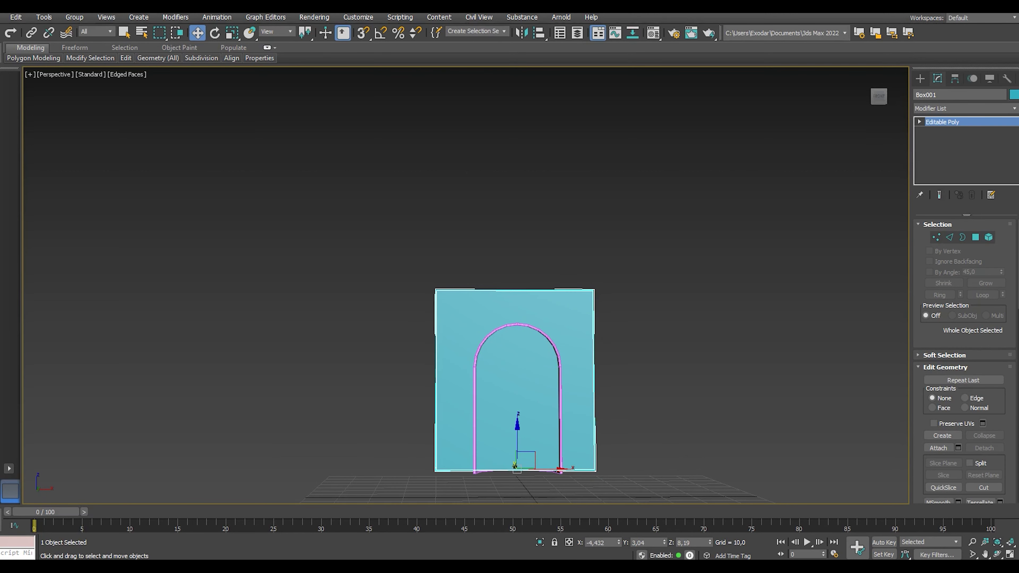
# Convert the box to Editable Poly and subtract the half capsule from it with a ProBoolean.
pyautogui.rightClick(568, 303)
pyautogui.moveTo(614, 417)
pyautogui.click(706, 426)
pyautogui.click(920, 79)
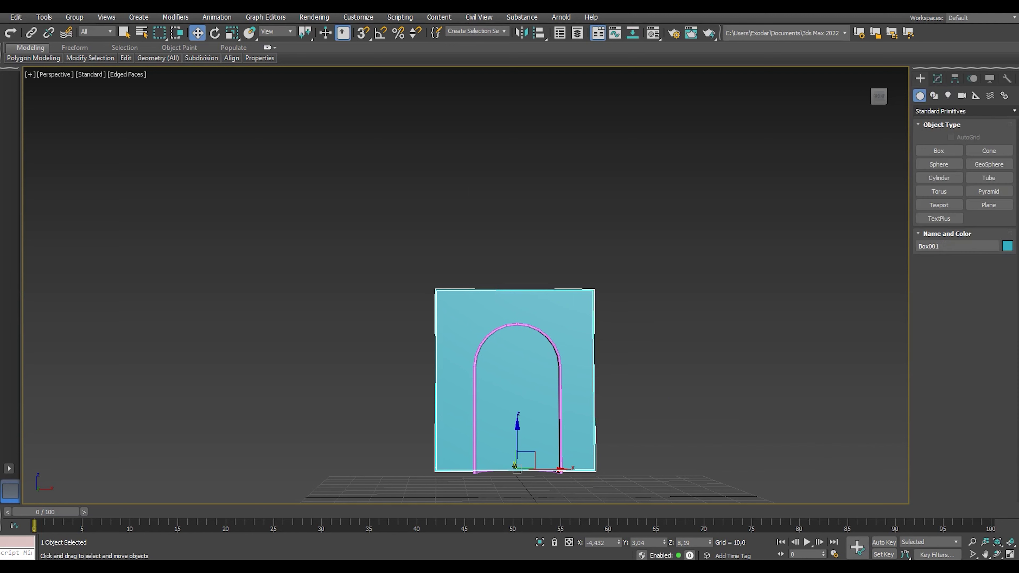
pyautogui.click(964, 111)
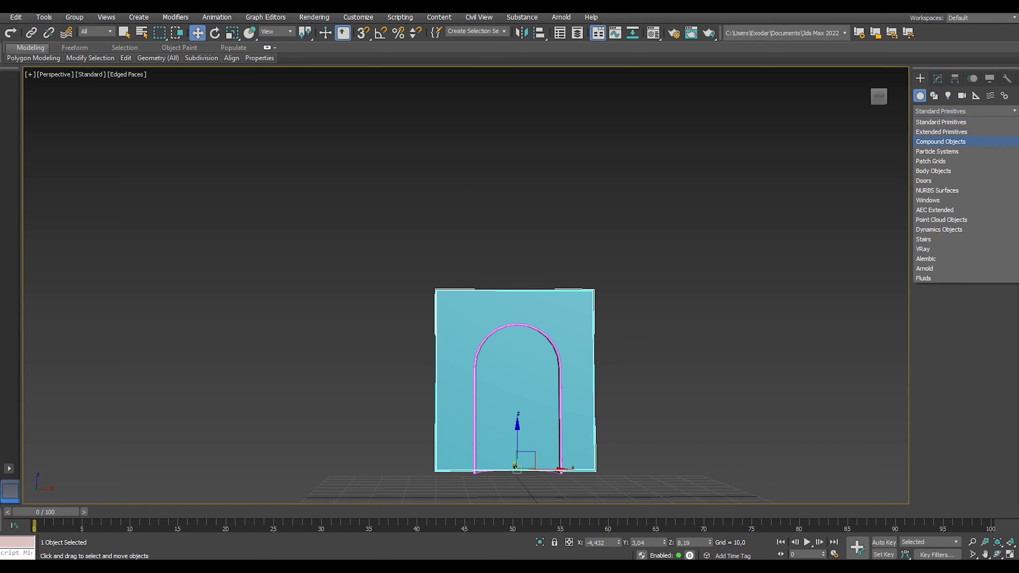
pyautogui.click(939, 129)
pyautogui.click(988, 205)
pyautogui.click(963, 273)
pyautogui.click(561, 396)
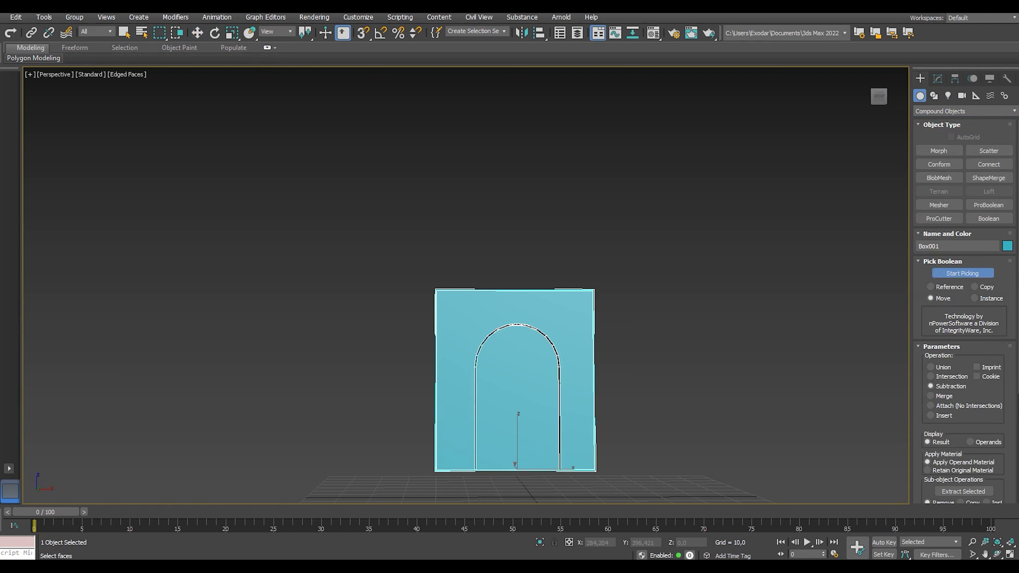
pyautogui.press('Escape')
pyautogui.press('w')
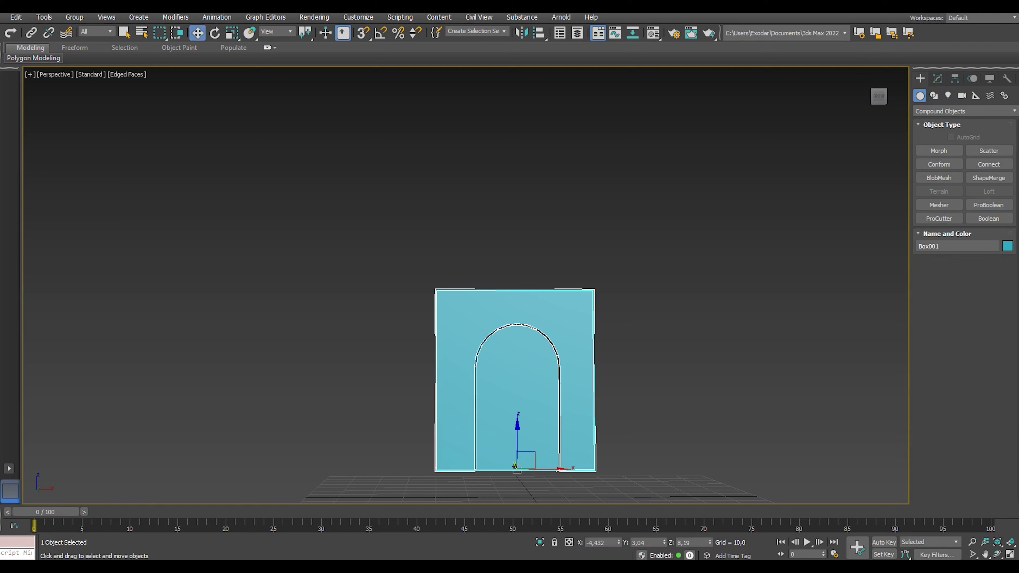
# Convert the boolean result to Editable Poly and delete the arched element filling the niche opening.
pyautogui.rightClick(580, 317)
pyautogui.moveTo(625, 431)
pyautogui.click(715, 432)
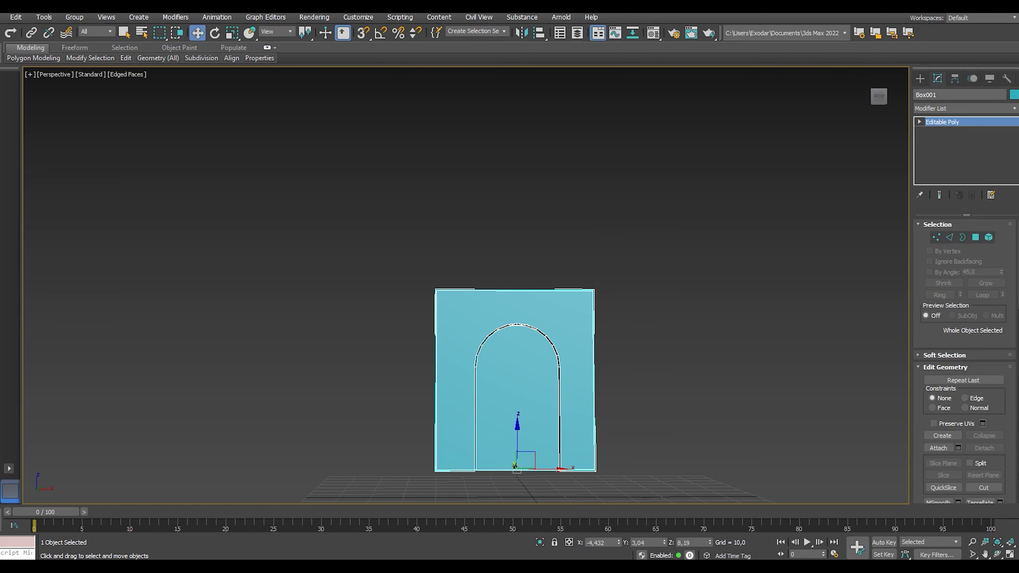
pyautogui.click(988, 237)
pyautogui.click(517, 413)
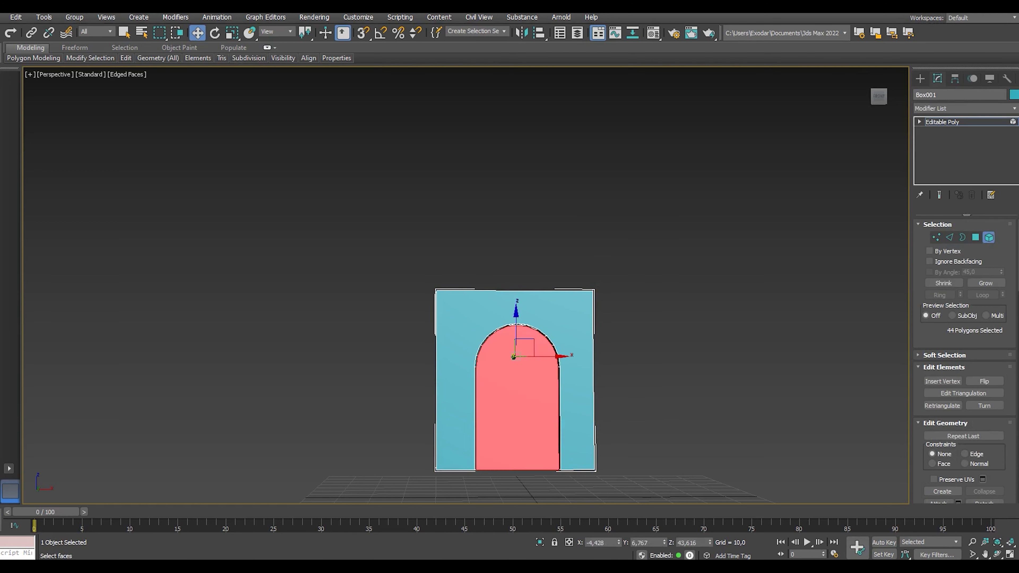
pyautogui.press('Delete')
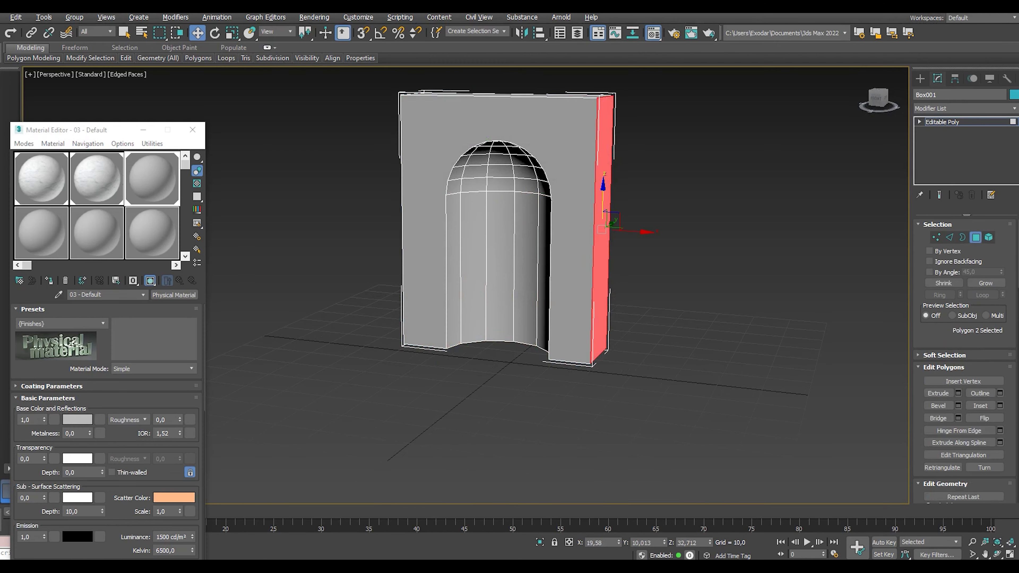
# Extrude the wall's right end polygon by 10 and move it farther outward along X to lengthen the wall.
pyautogui.click(878, 96)
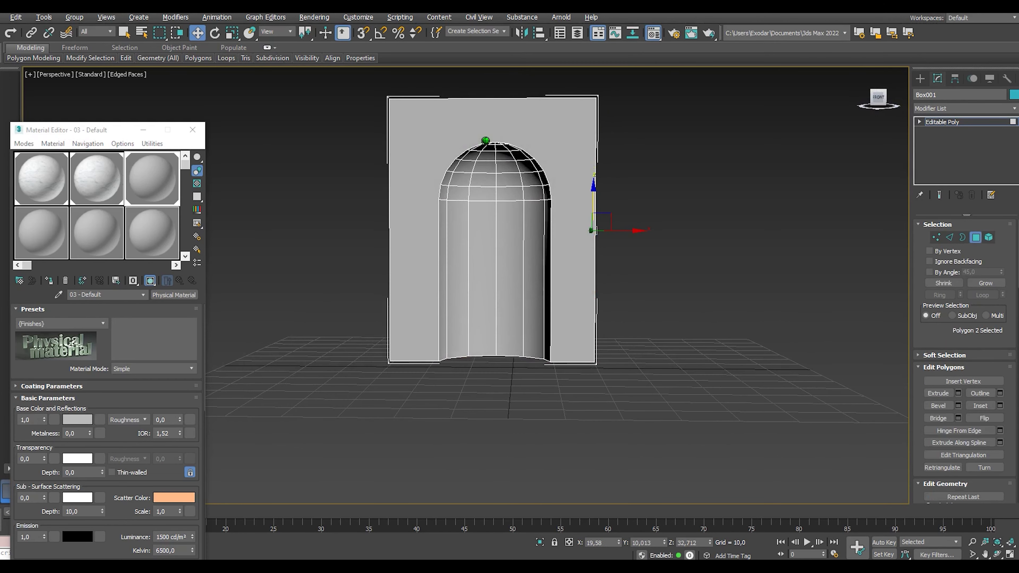
pyautogui.hotkey('shift', 'e')
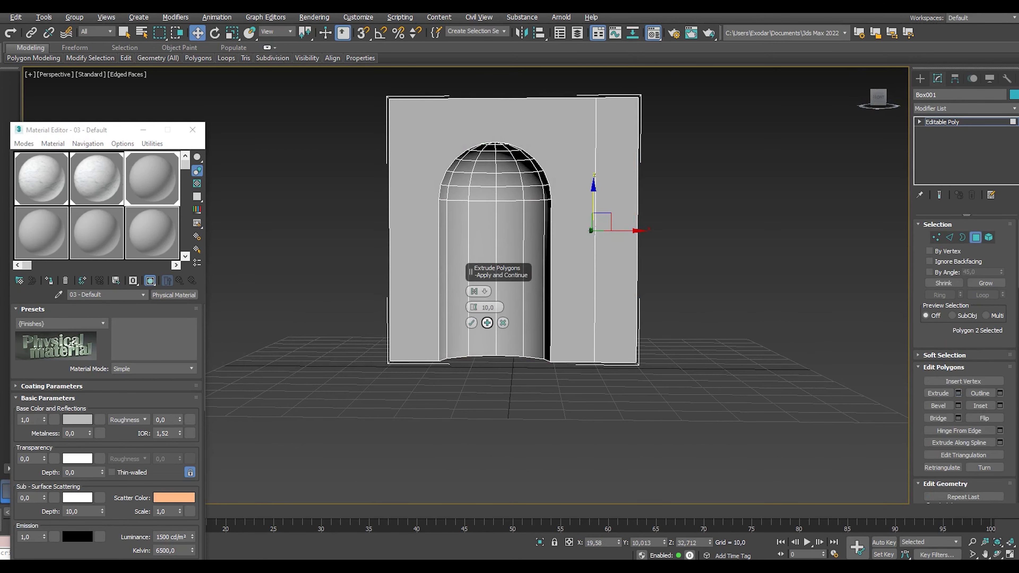
pyautogui.click(471, 323)
pyautogui.moveTo(662, 231); pyautogui.dragTo(815, 230)
pyautogui.scroll(-6, 381, 230)
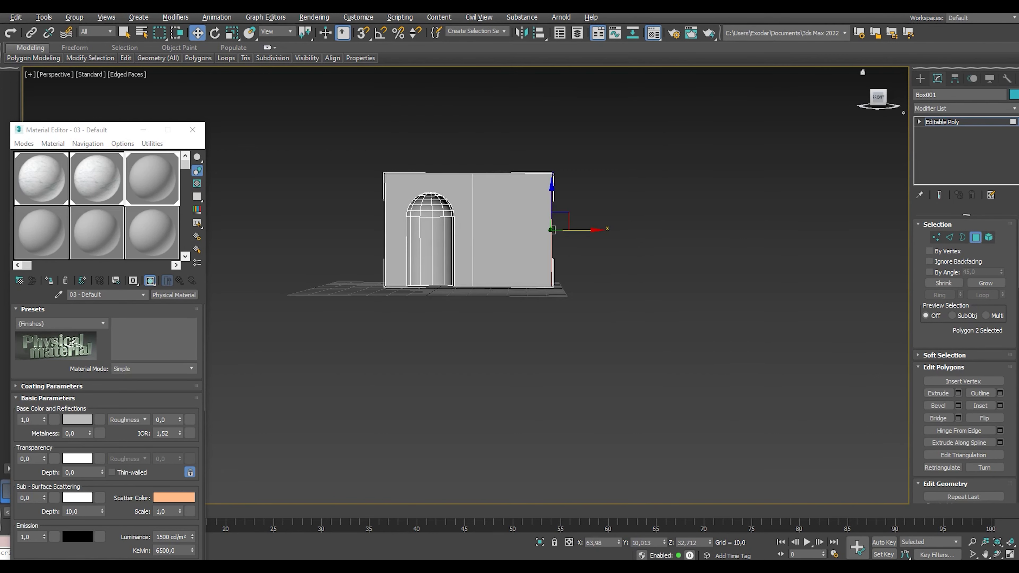
pyautogui.moveTo(582, 229); pyautogui.dragTo(604, 229)
pyautogui.press('4')
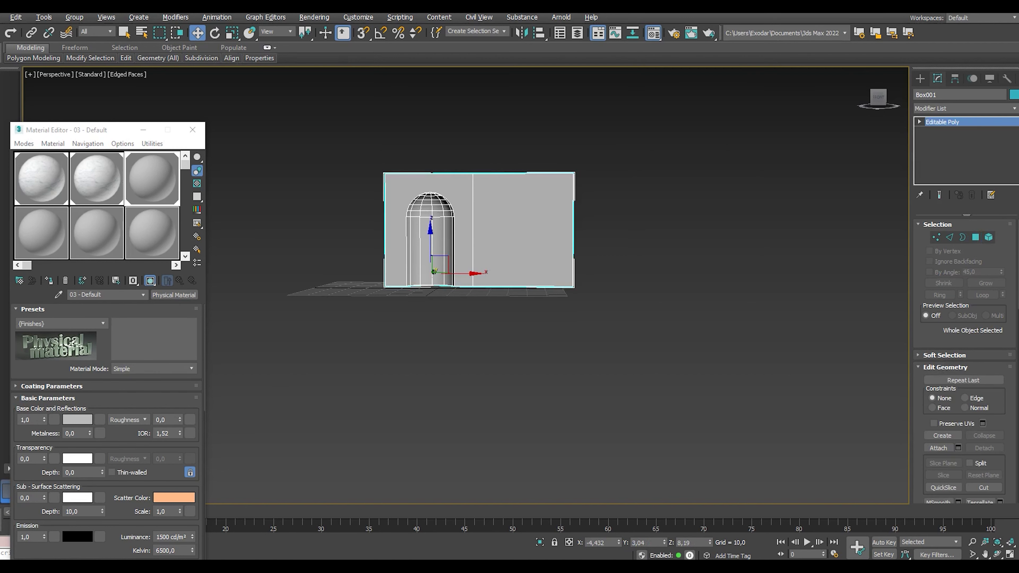
# Add a Symmetry modifier to the wall with X as the only mirror axis.
pyautogui.scroll(2, 519, 192)
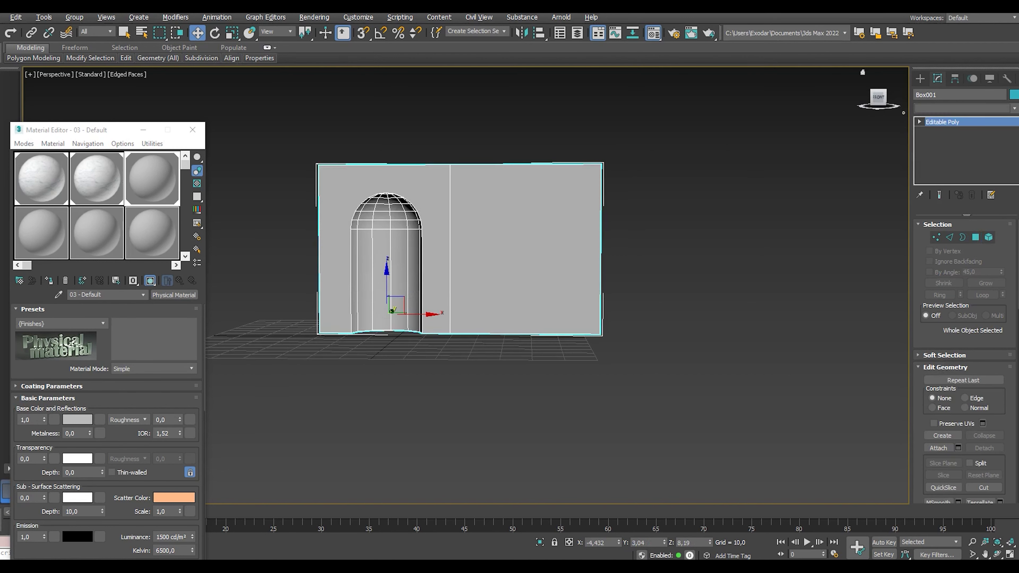
pyautogui.click(962, 108)
pyautogui.scroll(-10, 947, 331)
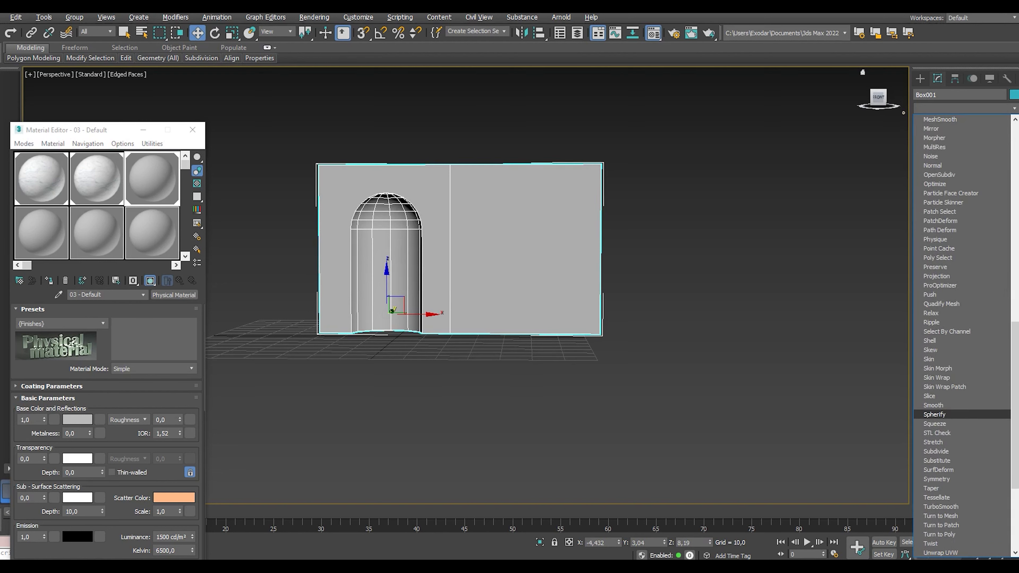
pyautogui.click(937, 479)
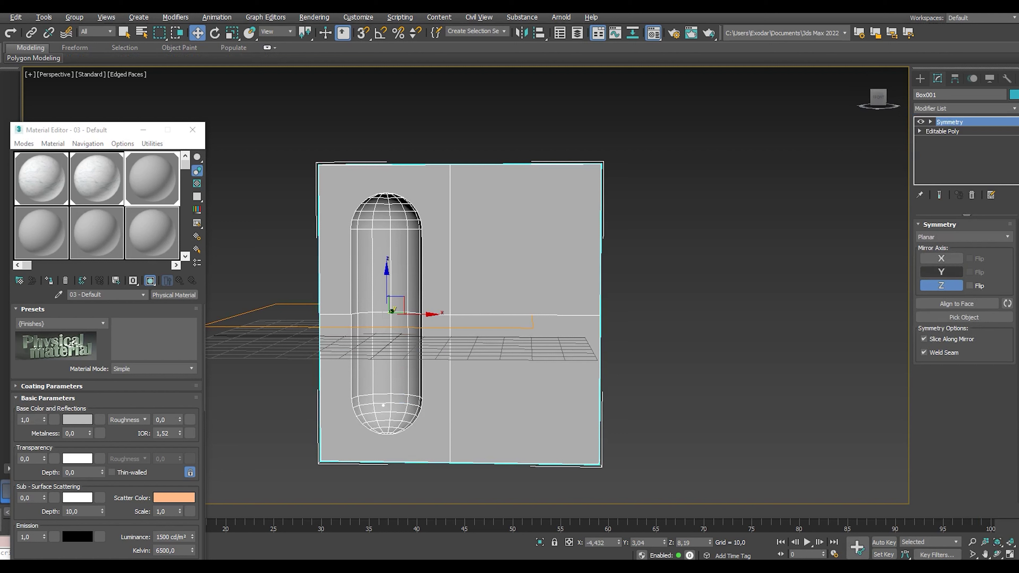
pyautogui.click(941, 286)
pyautogui.click(941, 258)
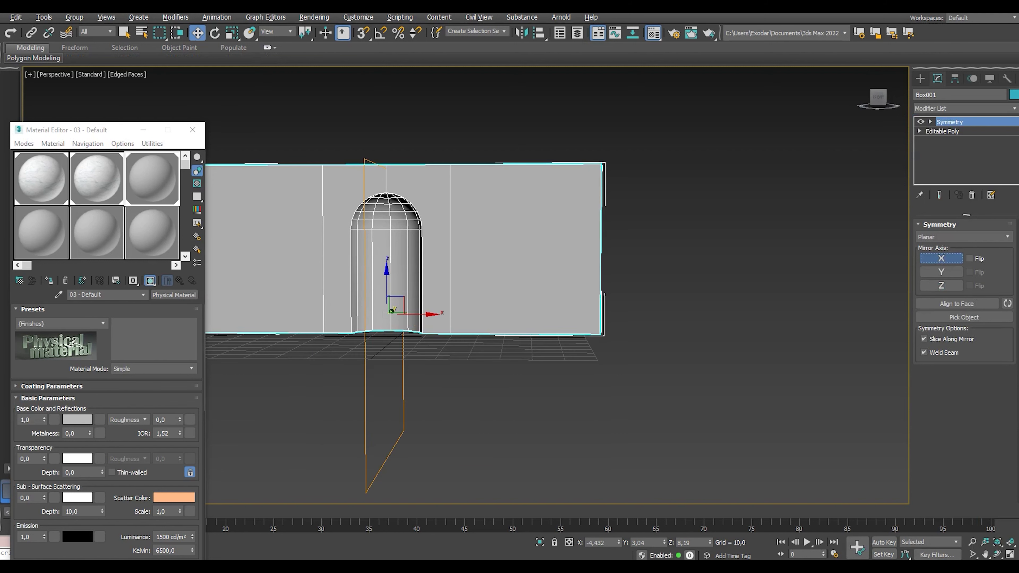
pyautogui.click(941, 259)
pyautogui.click(942, 272)
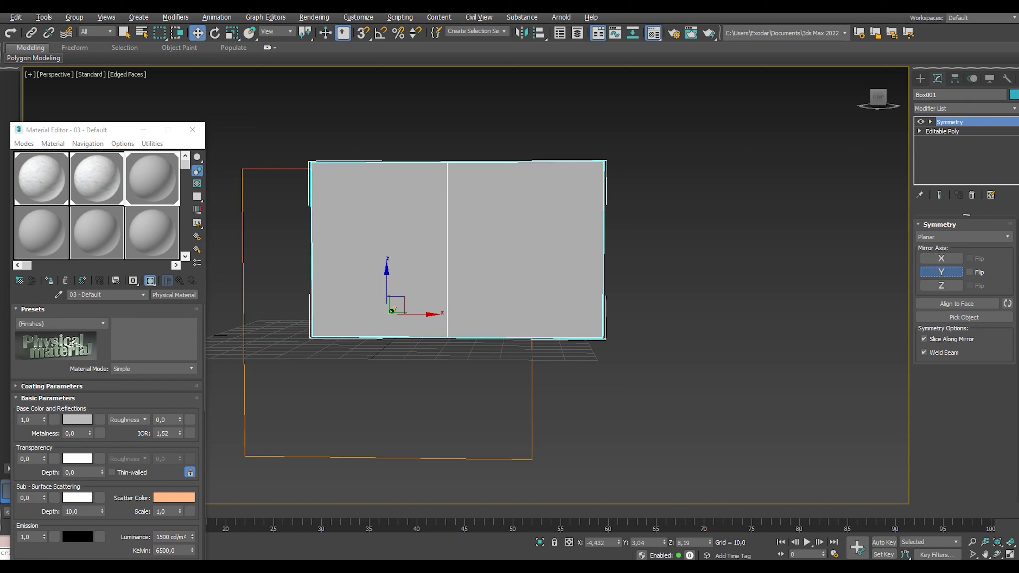
pyautogui.click(942, 258)
pyautogui.click(942, 272)
# Flip the X symmetry and move its mirror plane to an X of about 54.75, past the niche's plain wall section.
pyautogui.press('1')
pyautogui.moveTo(426, 313); pyautogui.dragTo(364, 314)
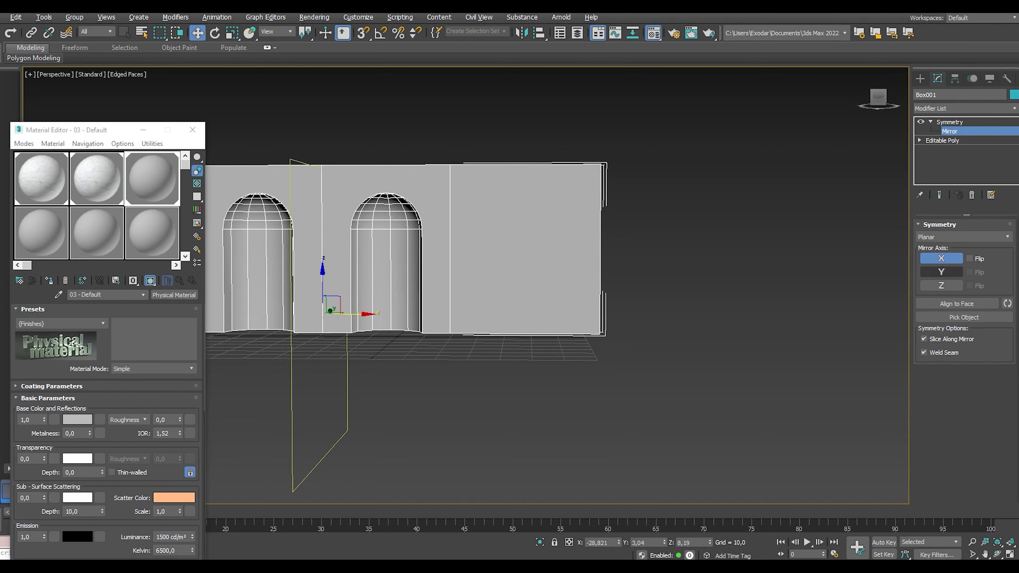
pyautogui.click(969, 258)
pyautogui.moveTo(364, 313); pyautogui.dragTo(570, 315)
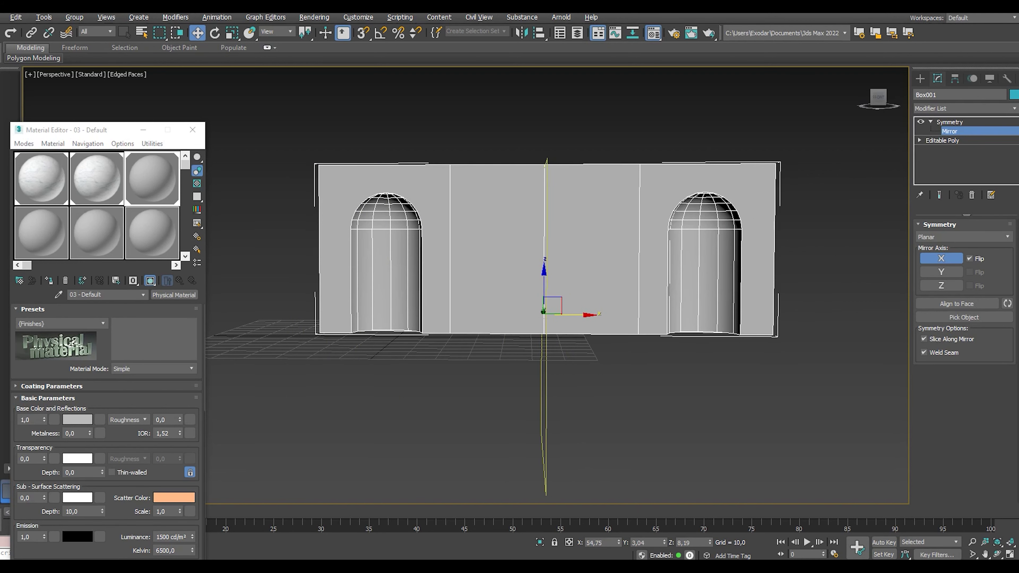
# Collapse the wall's entire modifier stack.
pyautogui.rightClick(949, 122)
pyautogui.click(903, 233)
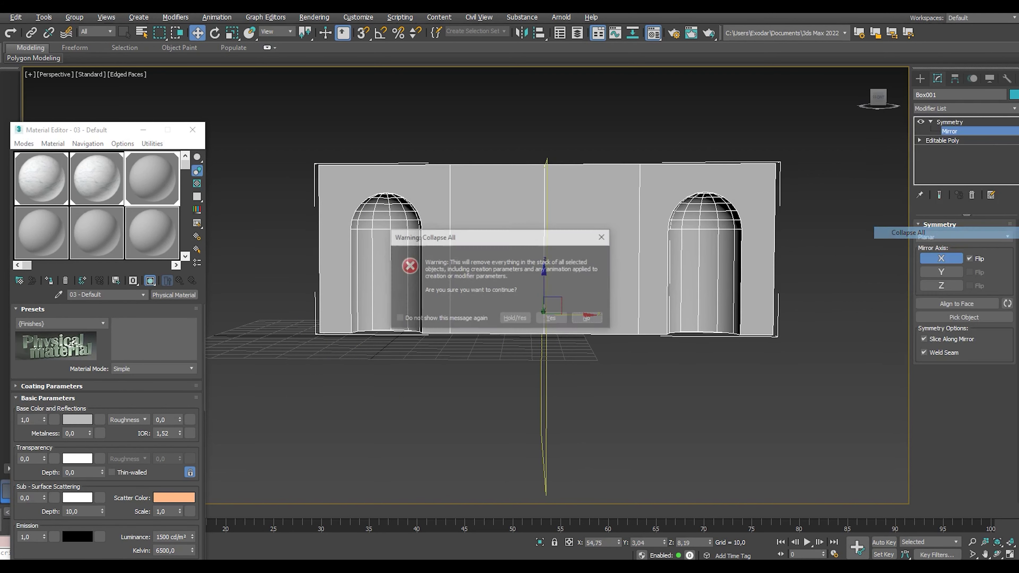
pyautogui.click(552, 319)
# Extrude the polygons at both ends of the two-niche wall outward by about 38.85.
pyautogui.moveTo(878, 99); pyautogui.dragTo(891, 104)
pyautogui.click(976, 237)
pyautogui.click(317, 257)
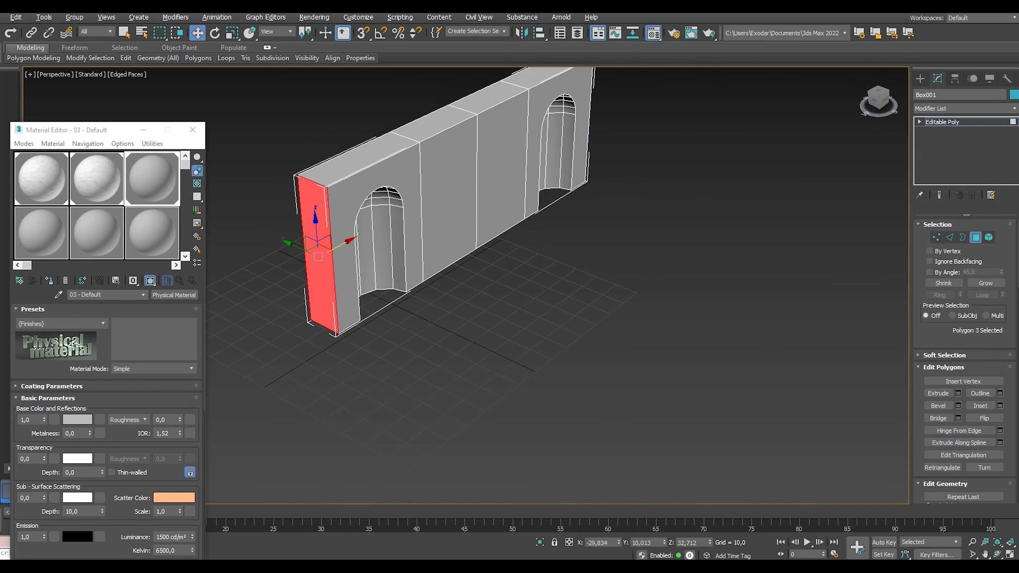
pyautogui.moveTo(878, 99); pyautogui.dragTo(846, 103)
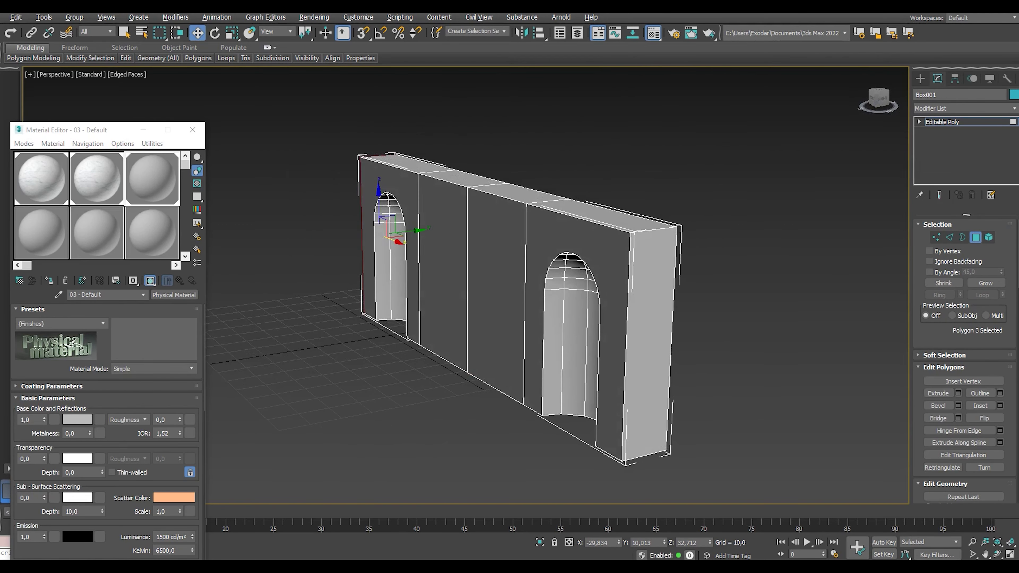
pyautogui.keyDown('ctrl'); pyautogui.click(650, 345); pyautogui.keyUp('ctrl')
pyautogui.click(879, 97)
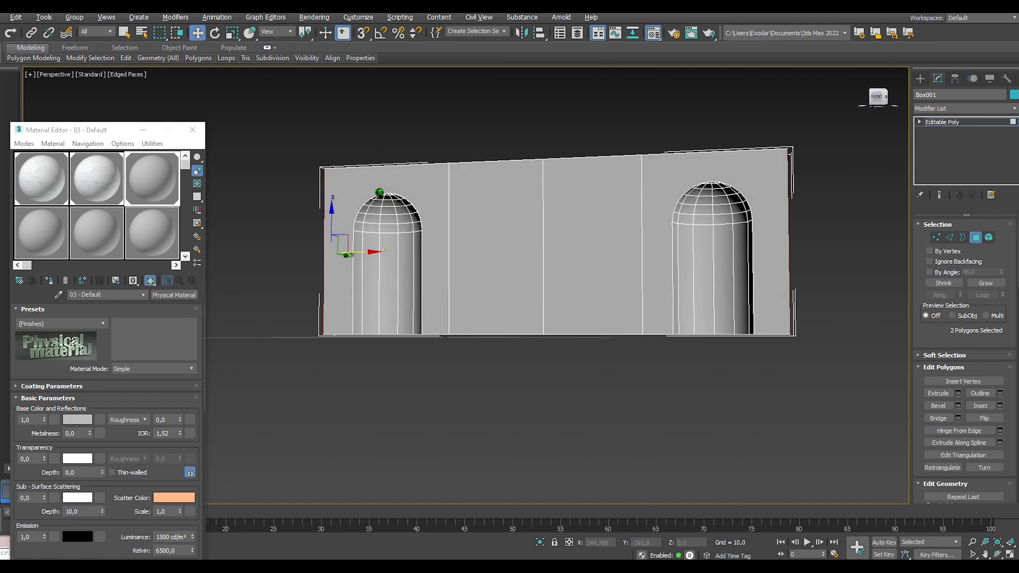
pyautogui.click(958, 393)
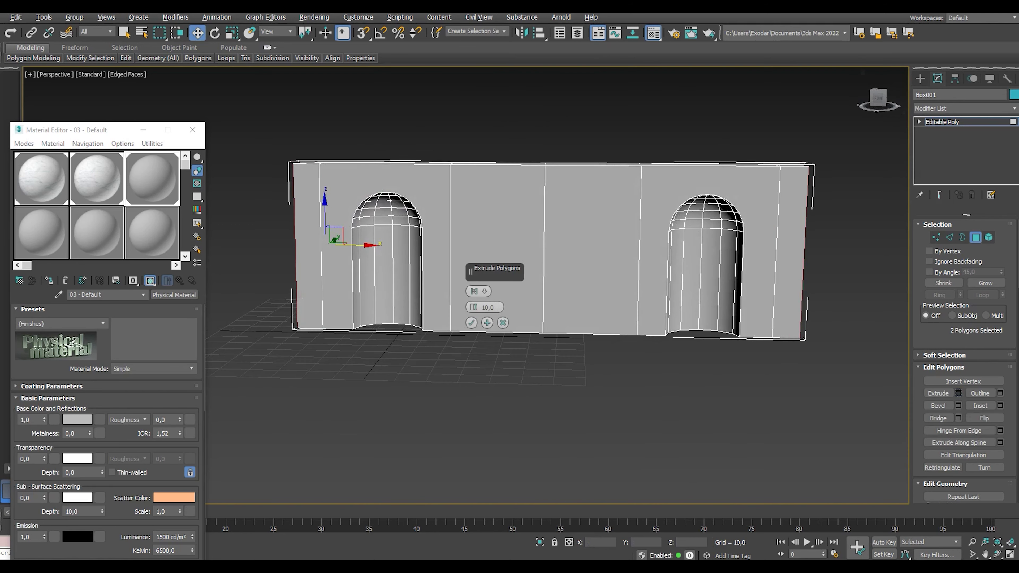
pyautogui.moveTo(474, 307); pyautogui.dragTo(473, 288)
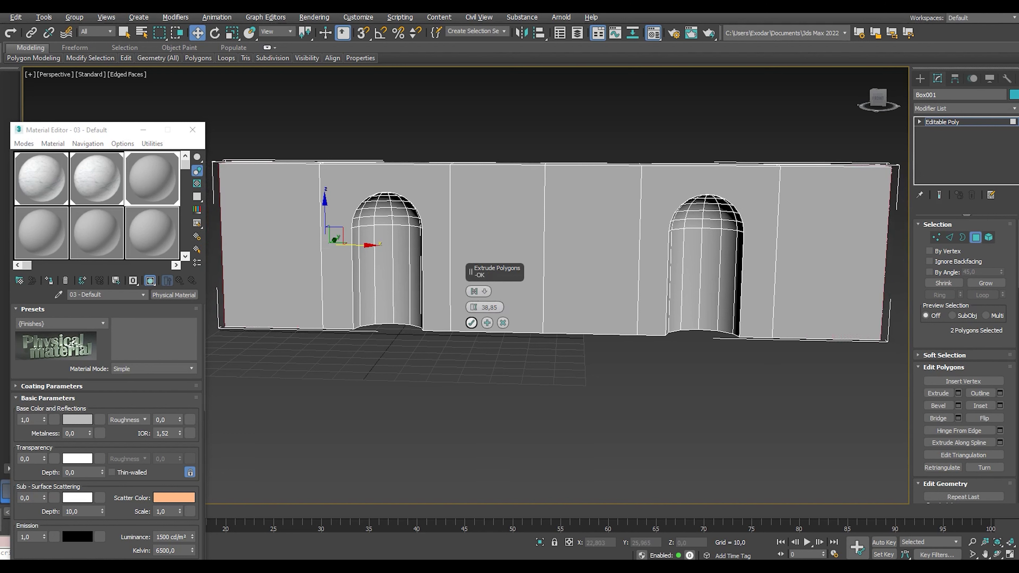
pyautogui.click(471, 323)
pyautogui.press('6')
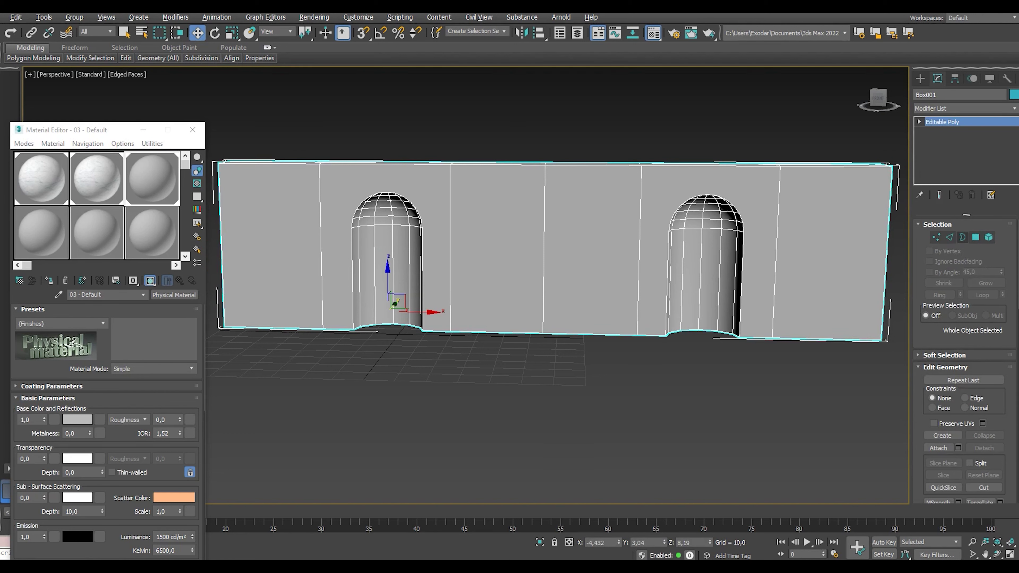
pyautogui.click(949, 237)
pyautogui.click(886, 257)
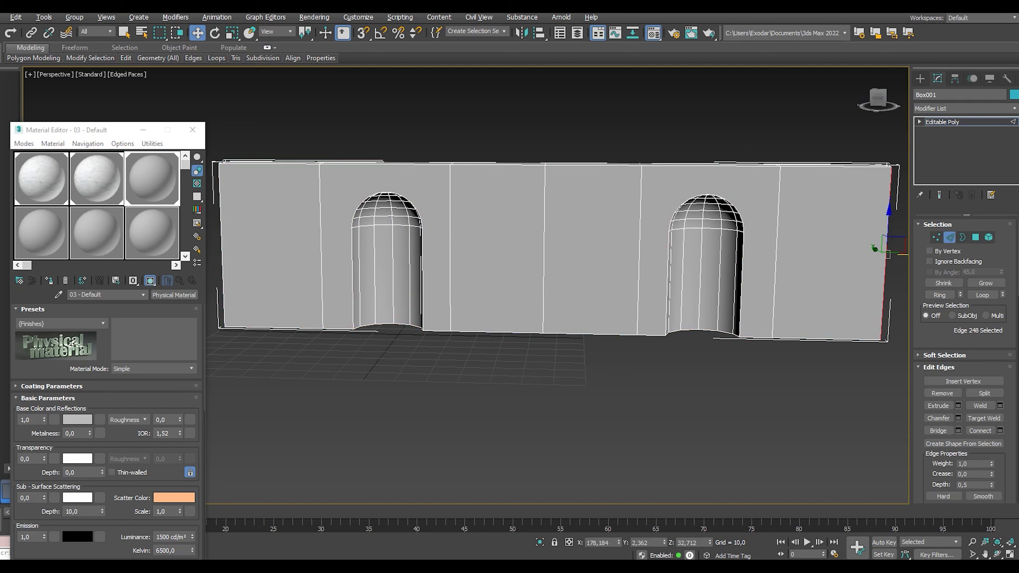
pyautogui.click(939, 294)
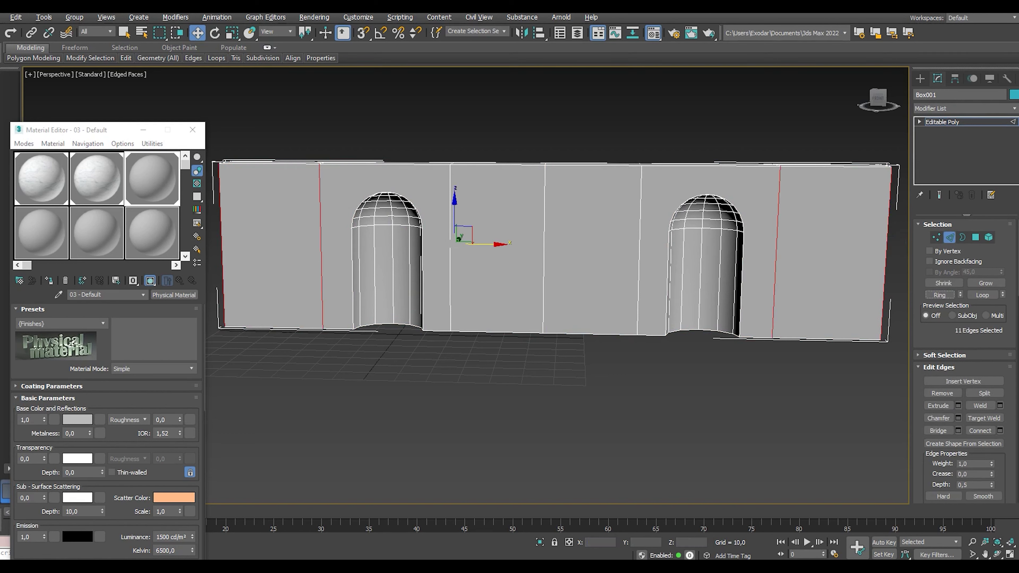
pyautogui.click(949, 237)
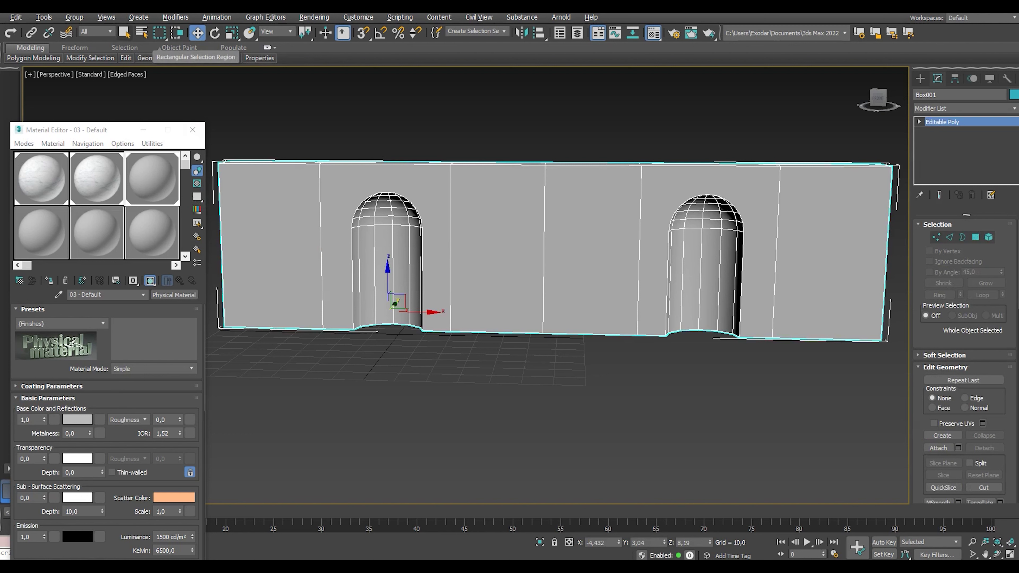
# Close the Material Editor.
pyautogui.click(192, 130)
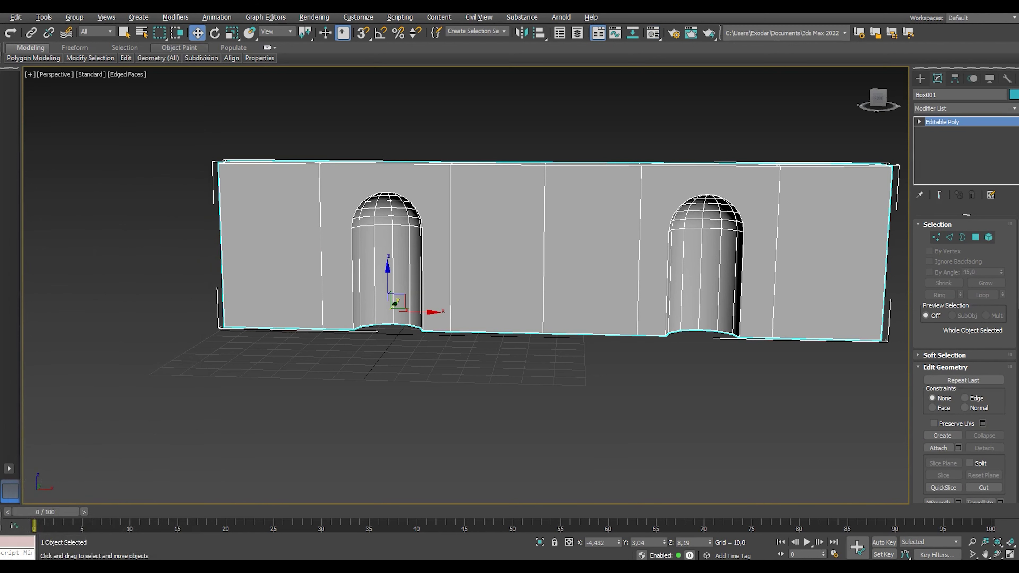
pyautogui.moveTo(158, 59)
pyautogui.click(214, 85)
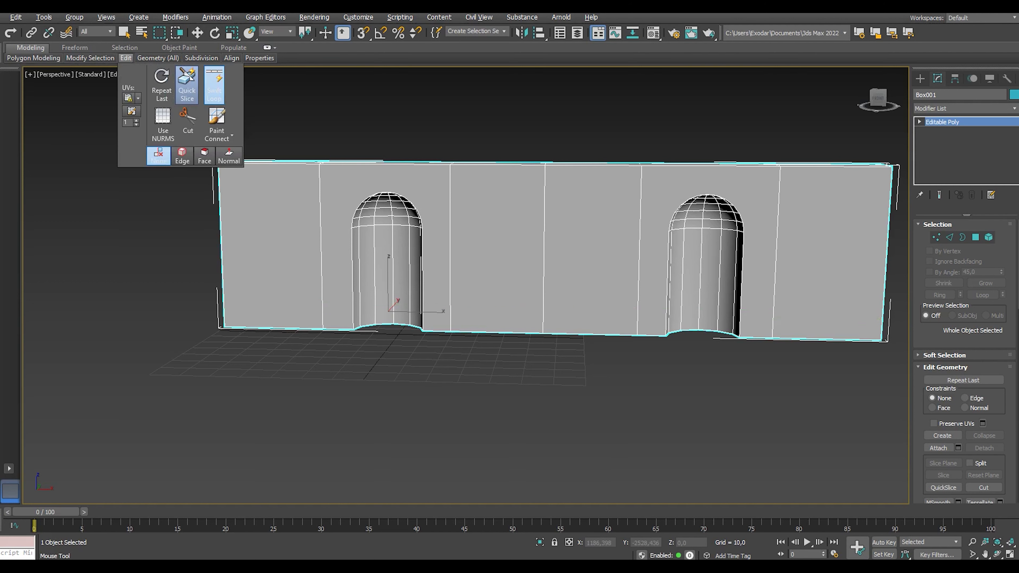
pyautogui.click(214, 85)
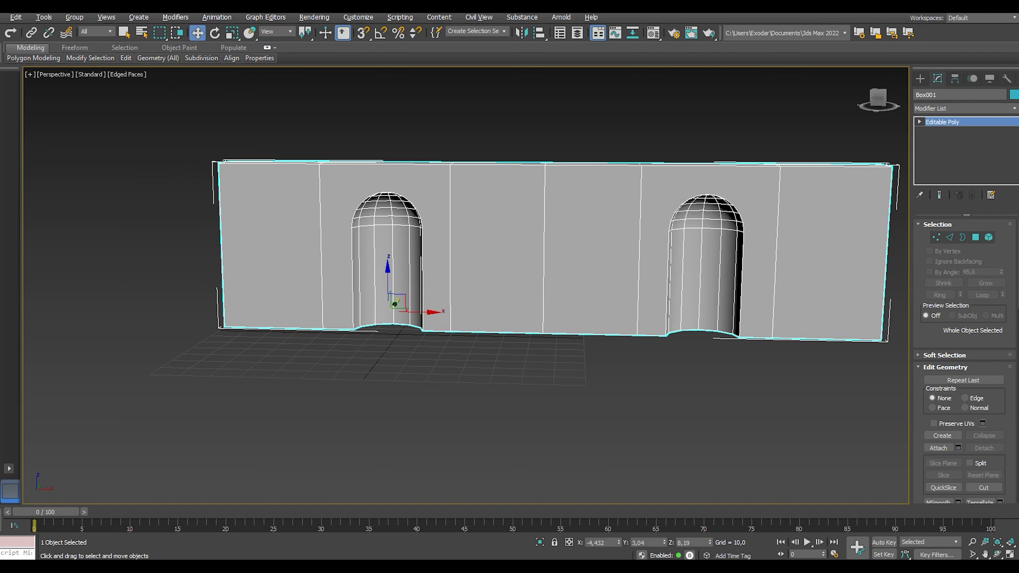
pyautogui.click(949, 238)
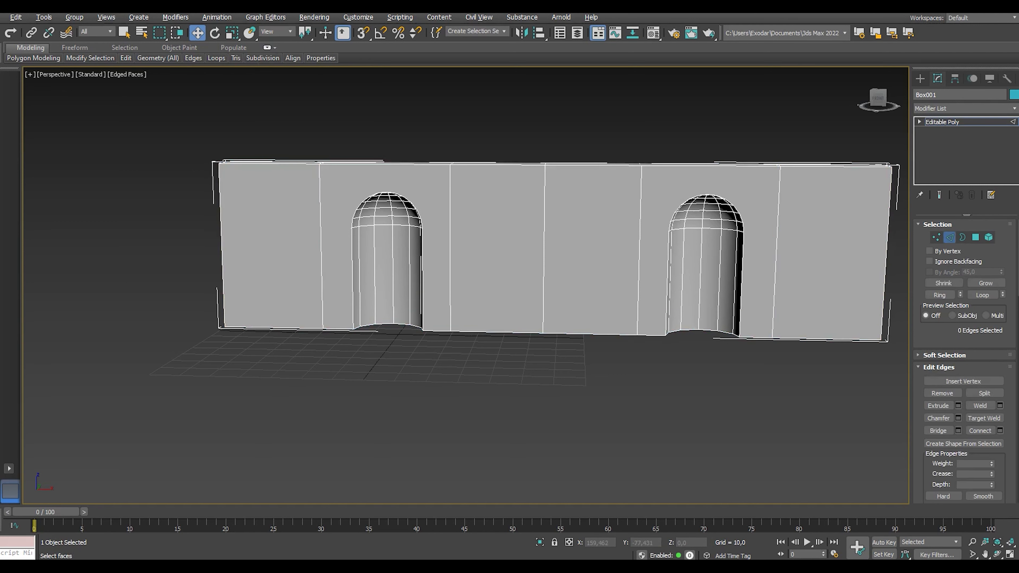
pyautogui.click(949, 237)
# Cut a horizontal QuickSlice line along the whole wall, a little above its base and through both niches.
pyautogui.moveTo(125, 58)
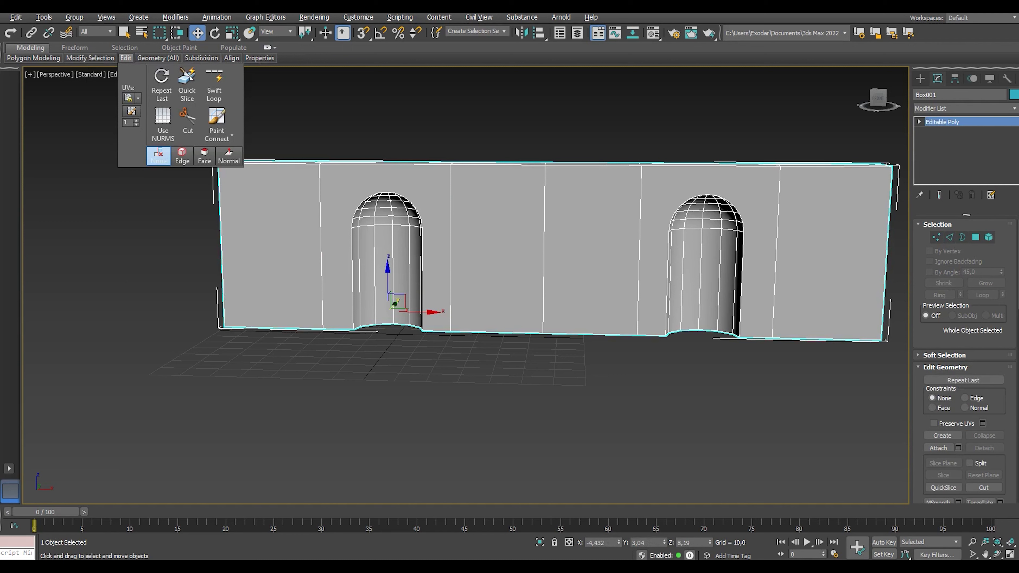
pyautogui.click(186, 85)
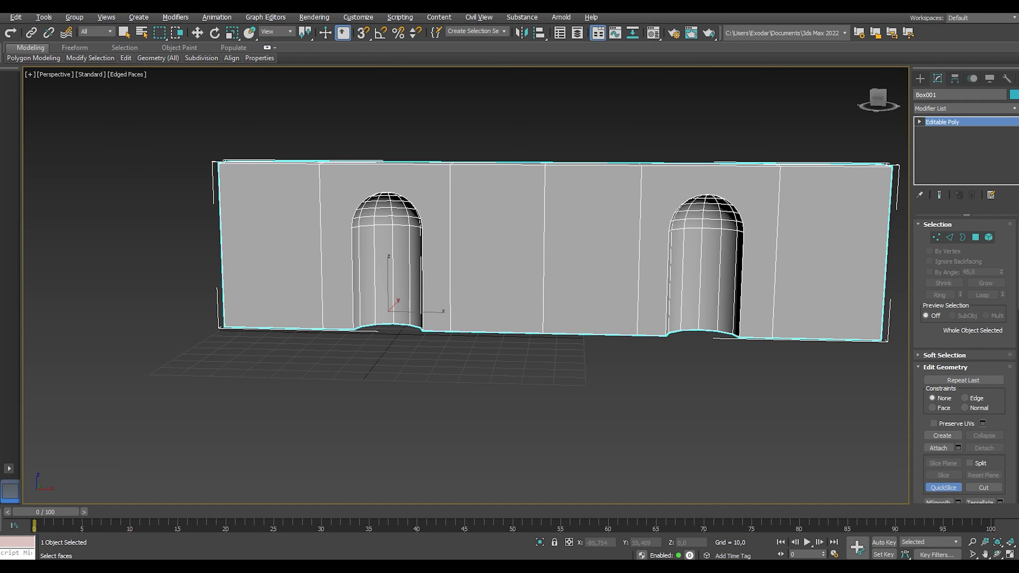
pyautogui.click(225, 304)
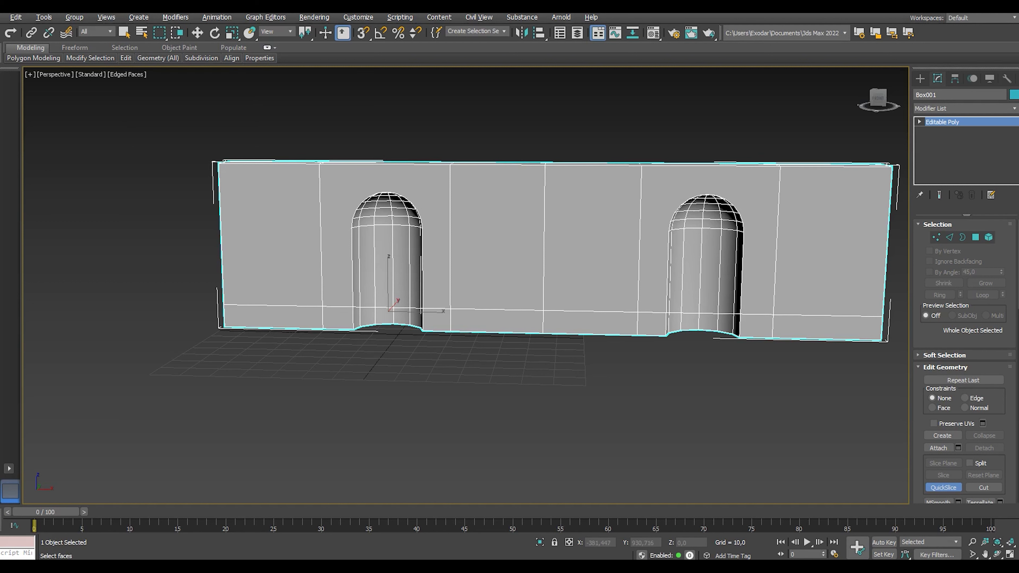
pyautogui.press('4')
pyautogui.moveTo(878, 98); pyautogui.dragTo(893, 112)
pyautogui.click(976, 237)
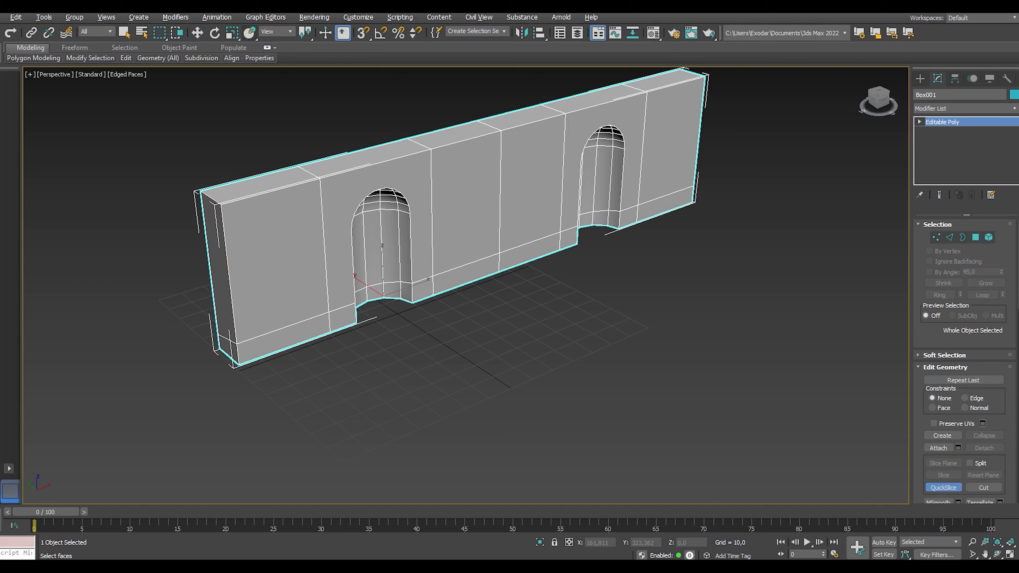
pyautogui.click(187, 85)
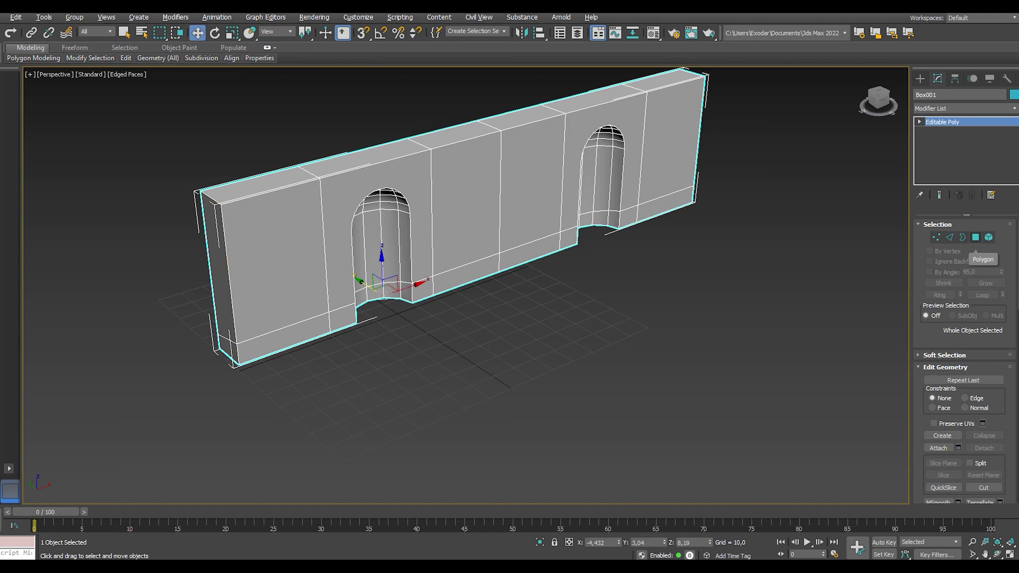
# Select the base-strip polygons below the slice along the wall's front and inside the first niche.
pyautogui.click(976, 238)
pyautogui.click(283, 339)
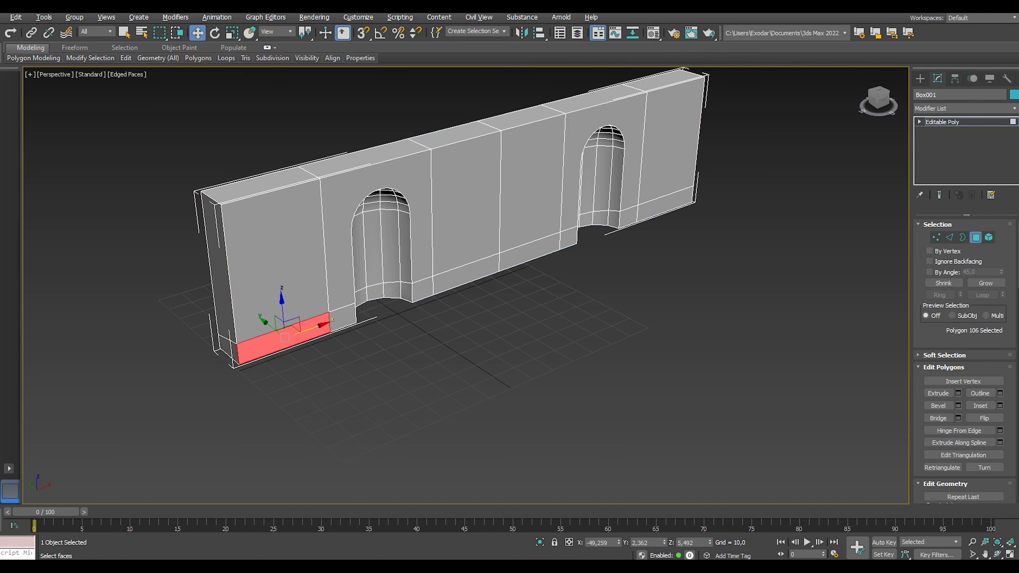
pyautogui.keyDown('ctrl'); pyautogui.click(665, 204); pyautogui.keyUp('ctrl')
pyautogui.keyDown('ctrl'); pyautogui.click(602, 226); pyautogui.keyUp('ctrl')
pyautogui.keyDown('ctrl'); pyautogui.click(530, 251); pyautogui.keyUp('ctrl')
pyautogui.keyDown('ctrl'); pyautogui.click(465, 273); pyautogui.keyUp('ctrl')
pyautogui.keyDown('ctrl'); pyautogui.click(423, 288); pyautogui.keyUp('ctrl')
pyautogui.keyDown('ctrl'); pyautogui.click(383, 295); pyautogui.keyUp('ctrl')
pyautogui.keyDown('ctrl'); pyautogui.click(341, 315); pyautogui.keyUp('ctrl')
pyautogui.keyDown('ctrl'); pyautogui.click(363, 295); pyautogui.keyUp('ctrl')
pyautogui.keyDown('ctrl'); pyautogui.click(377, 291); pyautogui.keyUp('ctrl')
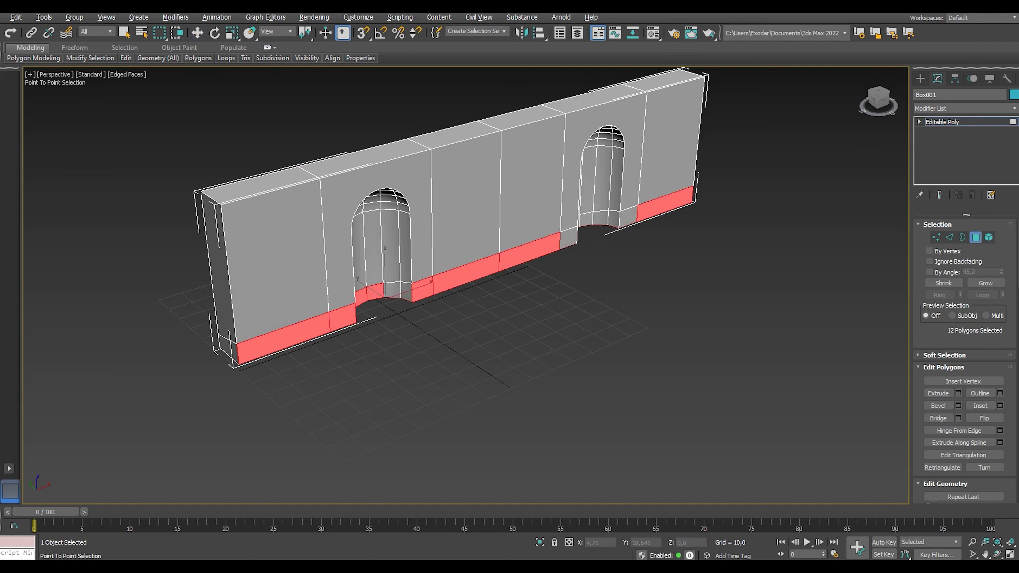
pyautogui.keyDown('ctrl'); pyautogui.click(399, 291); pyautogui.keyUp('ctrl')
# Add the base-strip polygons inside the second niche and directly beside it to the selection.
pyautogui.press('w')
pyautogui.moveTo(879, 101); pyautogui.dragTo(860, 101)
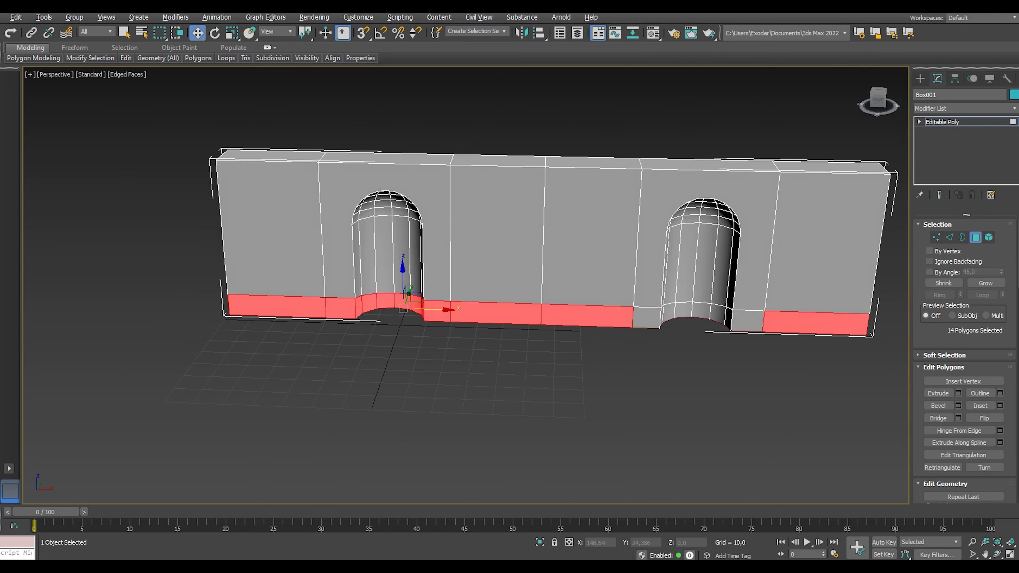
pyautogui.keyDown('ctrl'); pyautogui.click(701, 310); pyautogui.keyUp('ctrl')
pyautogui.keyDown('ctrl'); pyautogui.click(718, 311); pyautogui.keyUp('ctrl')
pyautogui.keyDown('ctrl'); pyautogui.click(747, 321); pyautogui.keyUp('ctrl')
pyautogui.keyDown('ctrl'); pyautogui.click(728, 318); pyautogui.keyUp('ctrl')
pyautogui.keyDown('ctrl'); pyautogui.click(682, 311); pyautogui.keyUp('ctrl')
pyautogui.keyDown('ctrl'); pyautogui.click(646, 317); pyautogui.keyUp('ctrl')
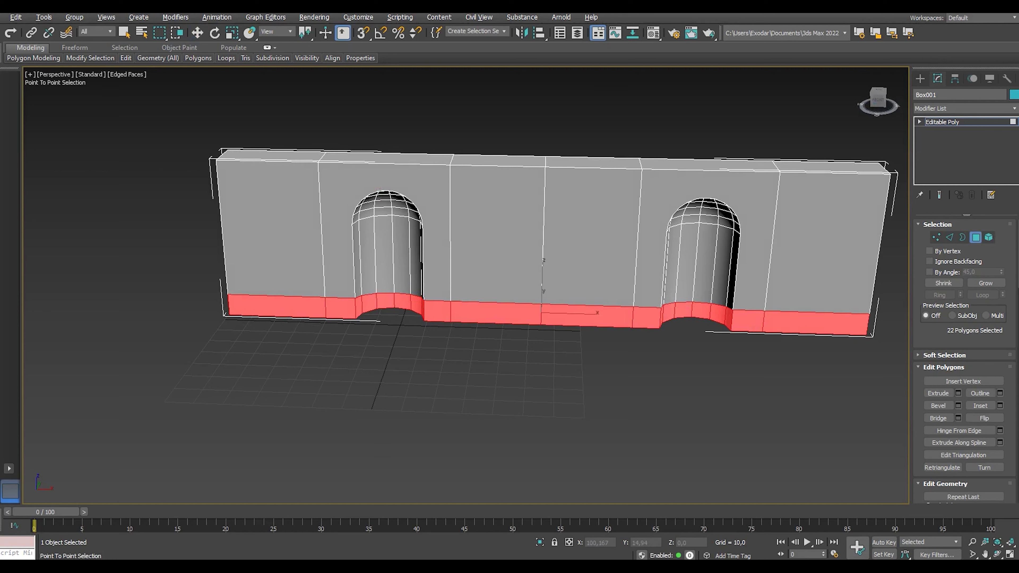
# Deselect the two underside polygons around the niches, keeping only the upright base-strip polygons selected.
pyautogui.press('w')
pyautogui.moveTo(877, 100); pyautogui.dragTo(877, 115)
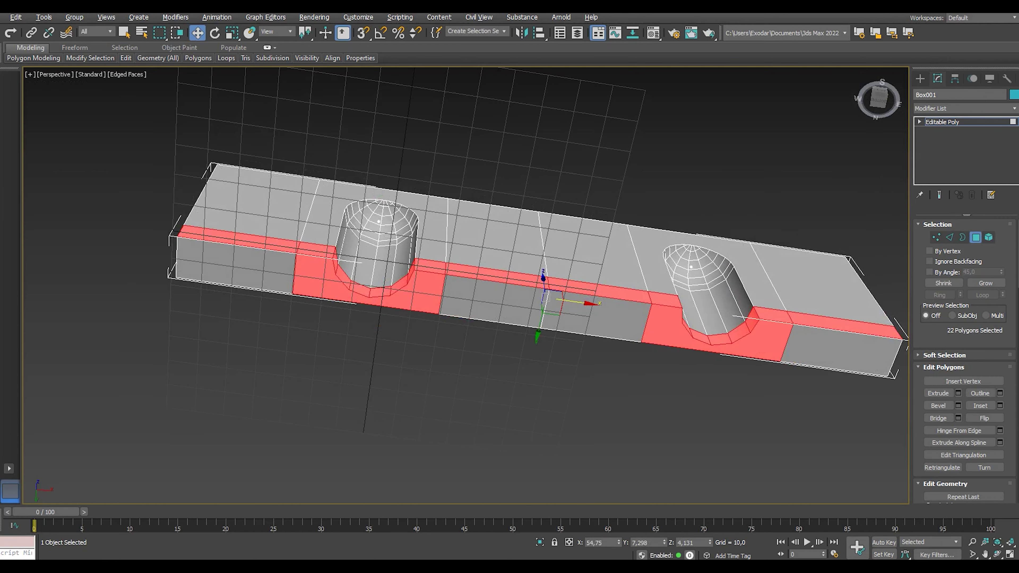
pyautogui.keyDown('alt'); pyautogui.click(427, 291); pyautogui.keyUp('alt')
pyautogui.keyDown('alt'); pyautogui.click(657, 325); pyautogui.keyUp('alt')
pyautogui.moveTo(876, 100); pyautogui.dragTo(883, 88)
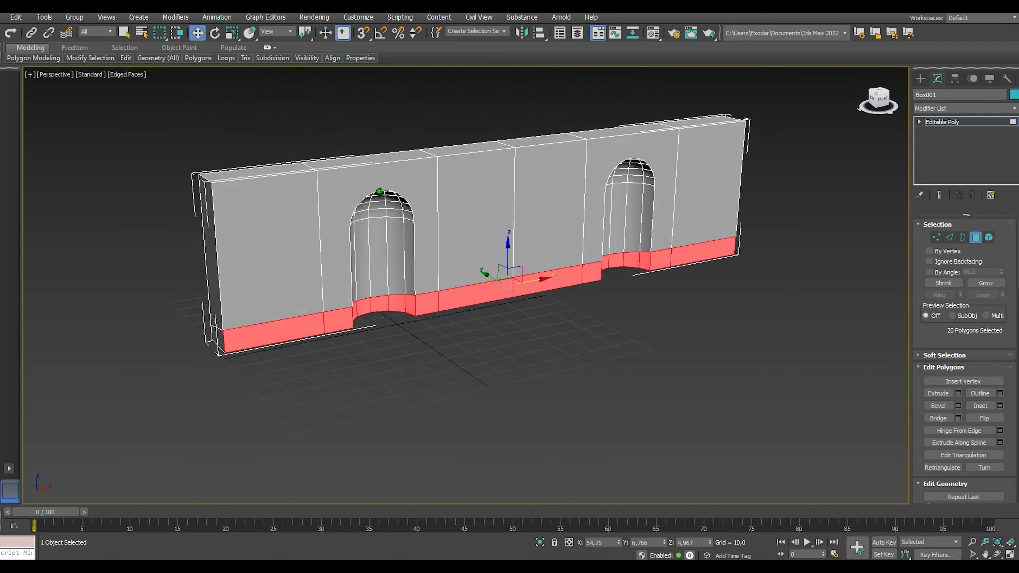
# Add the base-strip polygons on the wall's end faces to the selection.
pyautogui.scroll(-3, 379, 192)
pyautogui.scroll(5, 379, 192)
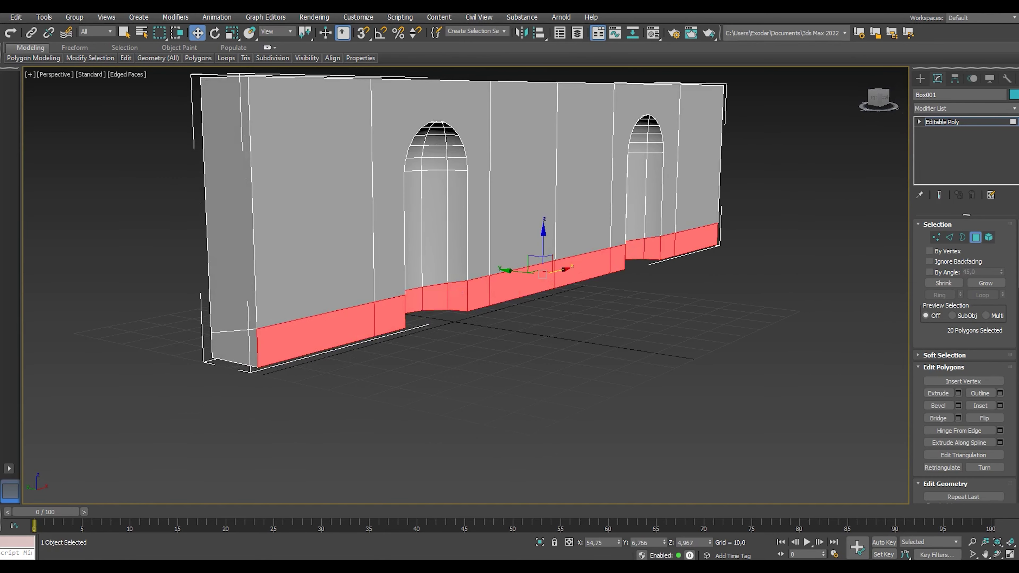
pyautogui.click(879, 98)
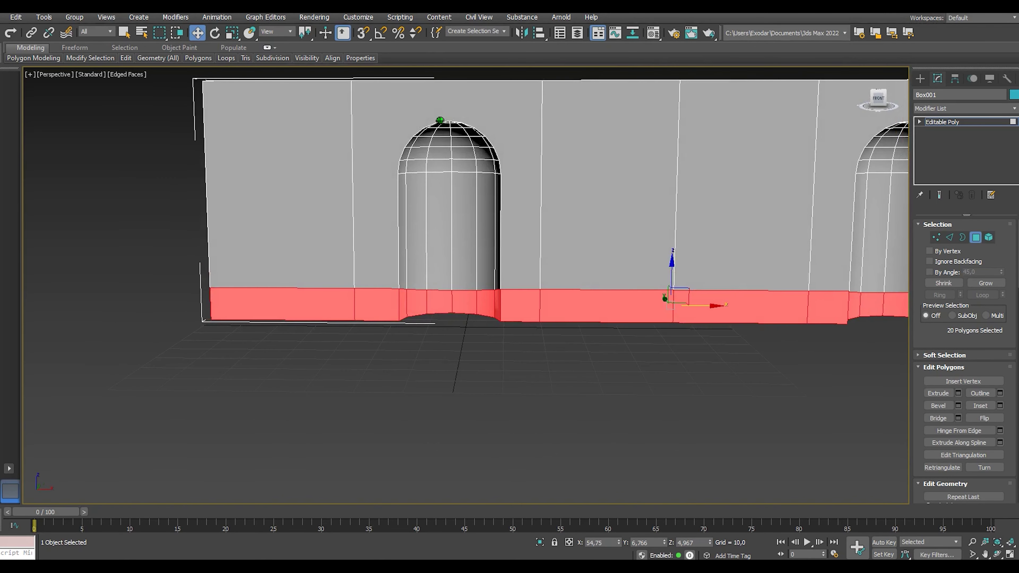
pyautogui.scroll(-2, 562, 241)
pyautogui.scroll(-1, 562, 241)
pyautogui.scroll(2, 561, 241)
pyautogui.moveTo(878, 98); pyautogui.dragTo(906, 99)
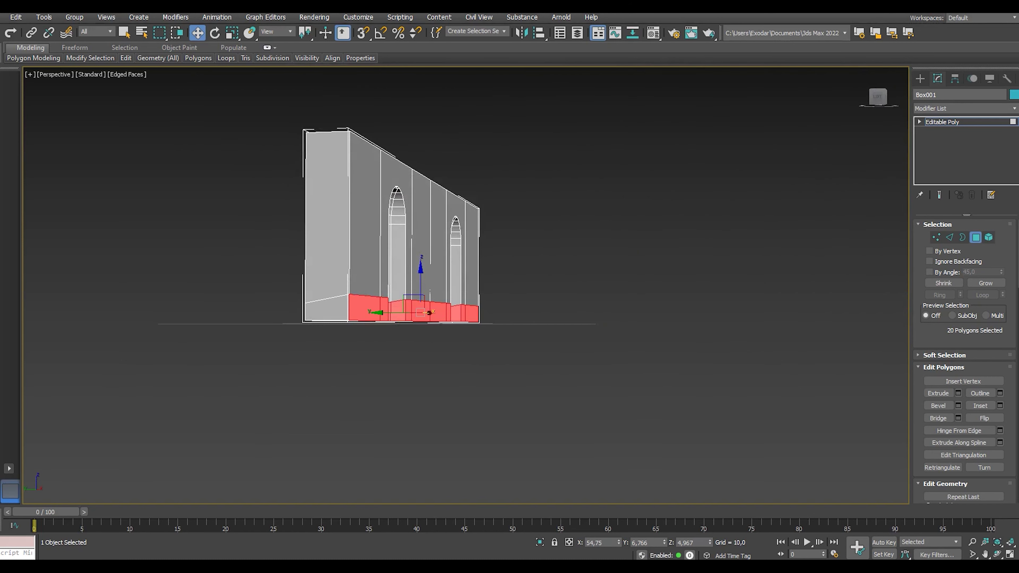
pyautogui.keyDown('ctrl'); pyautogui.click(326, 308); pyautogui.keyUp('ctrl')
pyautogui.moveTo(879, 98); pyautogui.dragTo(865, 99)
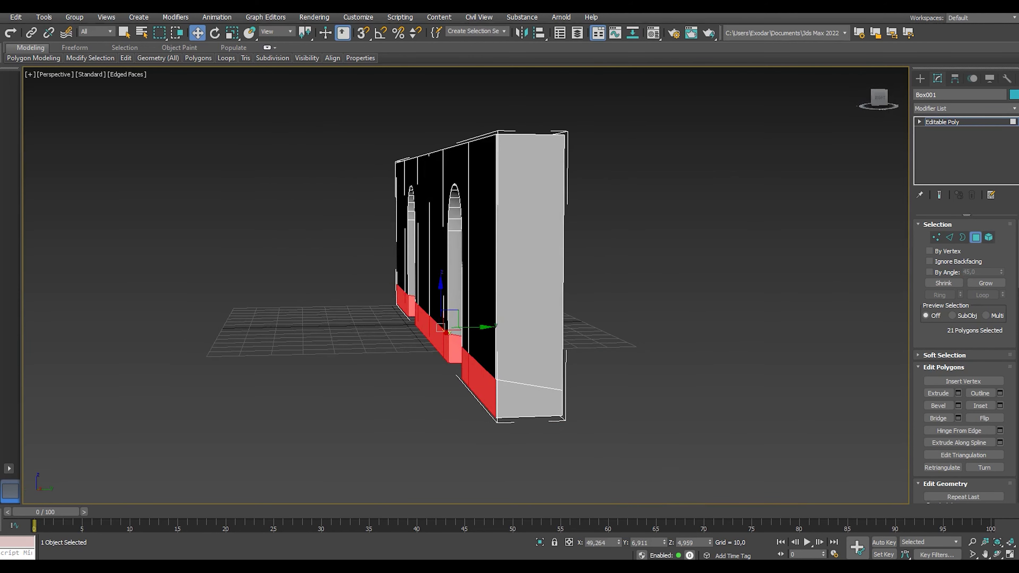
# Level the sloping slice by lowering its front row of vertices to a Z of about 6.77 in the side view.
pyautogui.keyDown('ctrl'); pyautogui.click(936, 237); pyautogui.keyUp('ctrl')
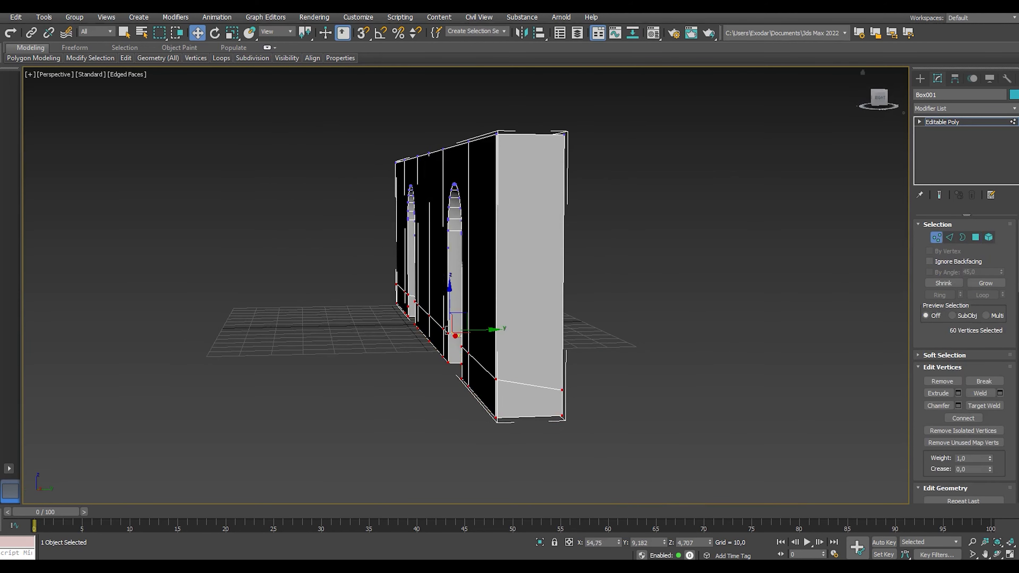
pyautogui.moveTo(879, 99); pyautogui.dragTo(897, 99)
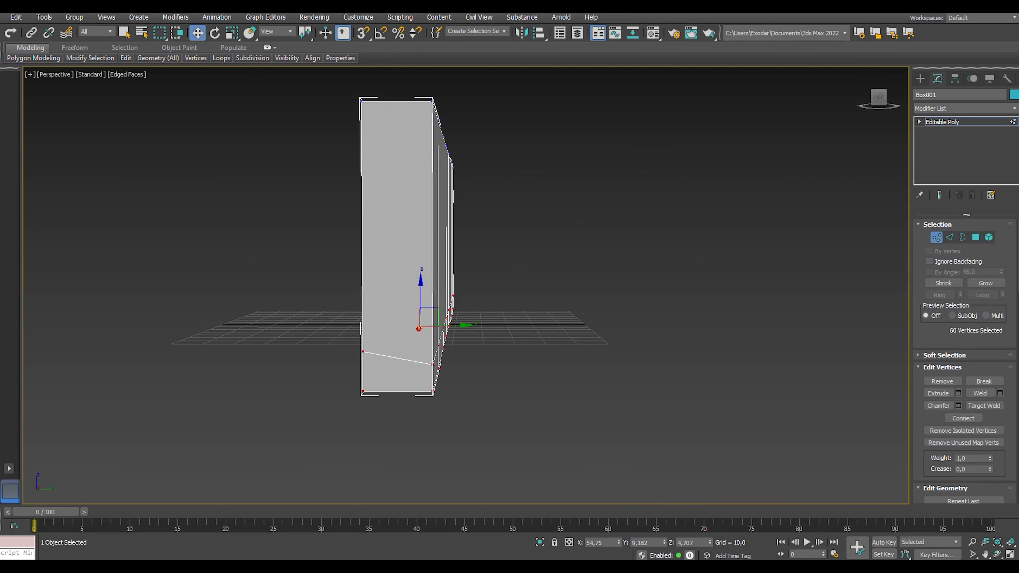
pyautogui.click(55, 74)
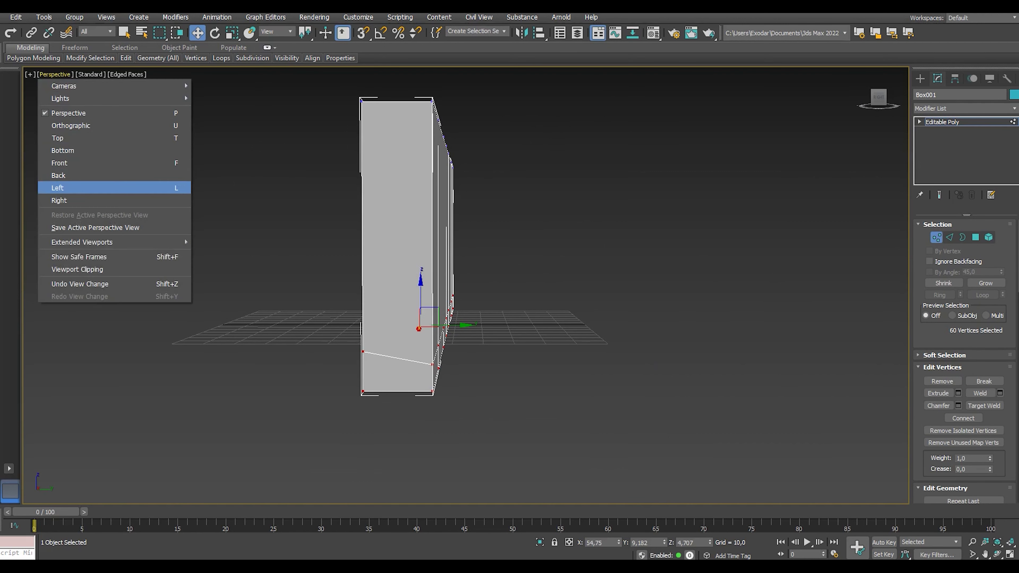
pyautogui.click(68, 187)
pyautogui.scroll(4, 443, 261)
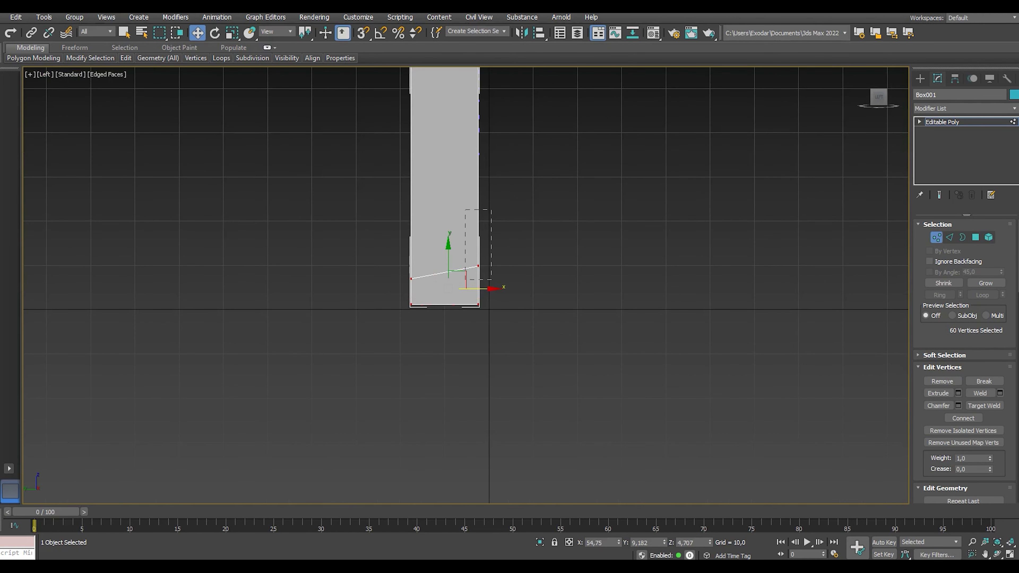
pyautogui.moveTo(524, 284); pyautogui.dragTo(524, 284)
pyautogui.click(45, 74)
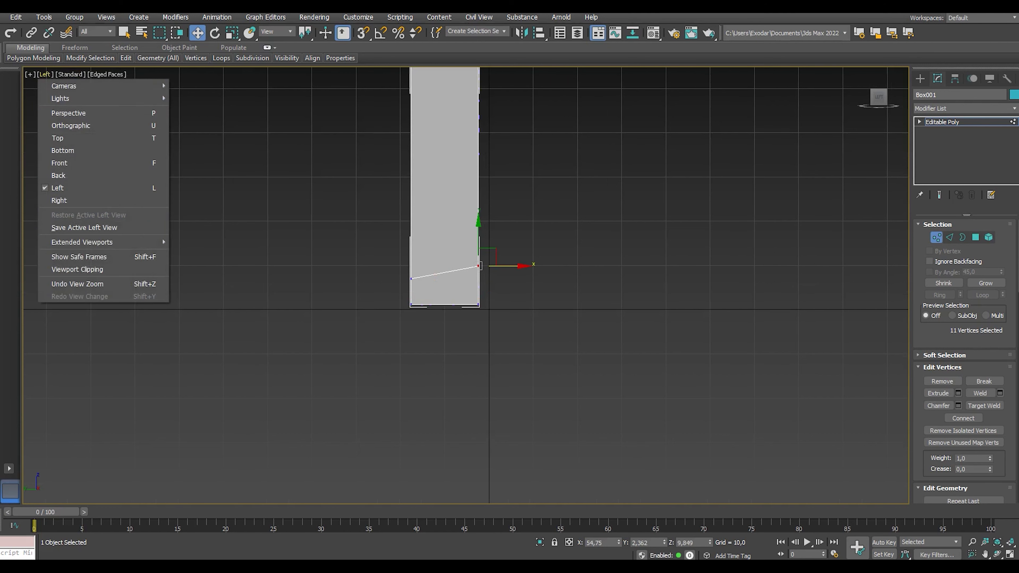
pyautogui.click(61, 200)
pyautogui.moveTo(450, 266); pyautogui.dragTo(450, 278)
pyautogui.scroll(10, 450, 278)
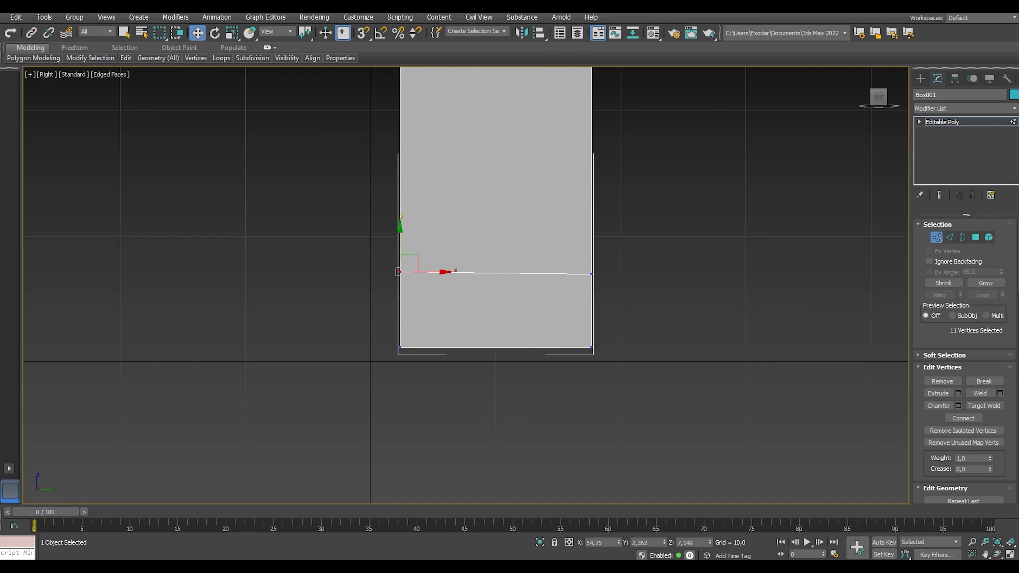
pyautogui.moveTo(296, 266); pyautogui.dragTo(295, 281)
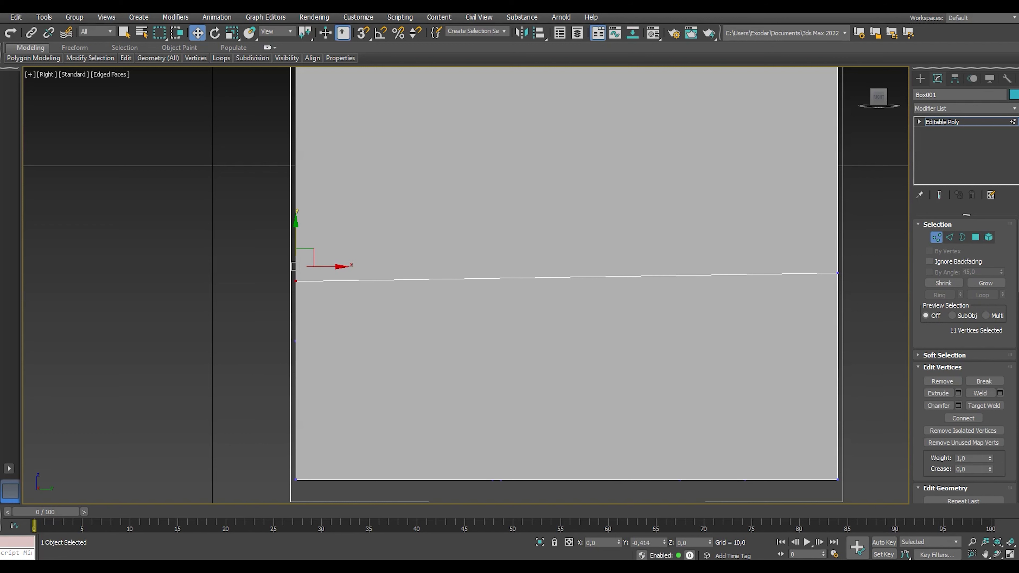
pyautogui.hotkey('ctrl', 'z')
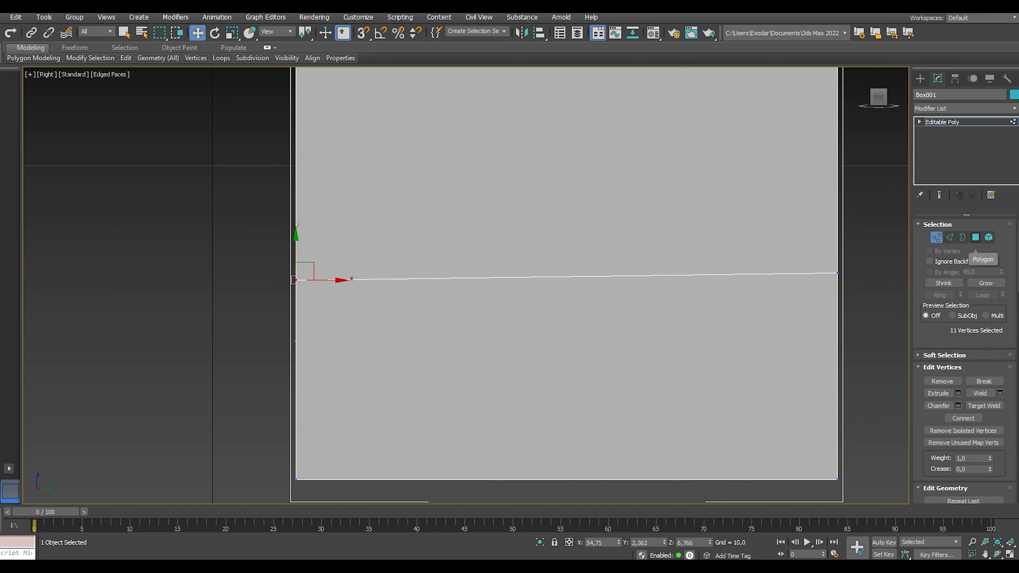
# Return to the polygon level with the base strip selected.
pyautogui.press('4')
pyautogui.scroll(-5, 334, 226)
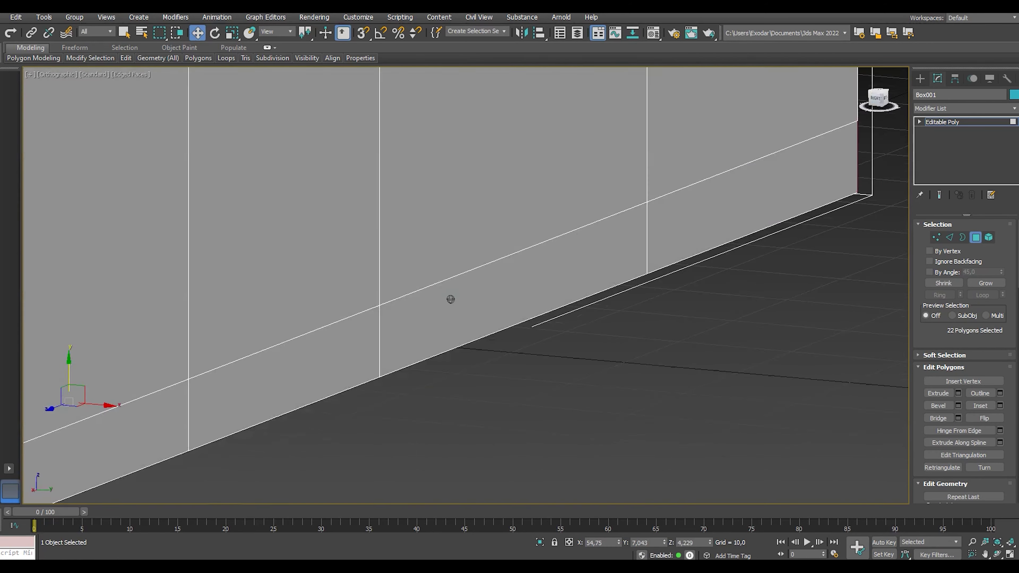